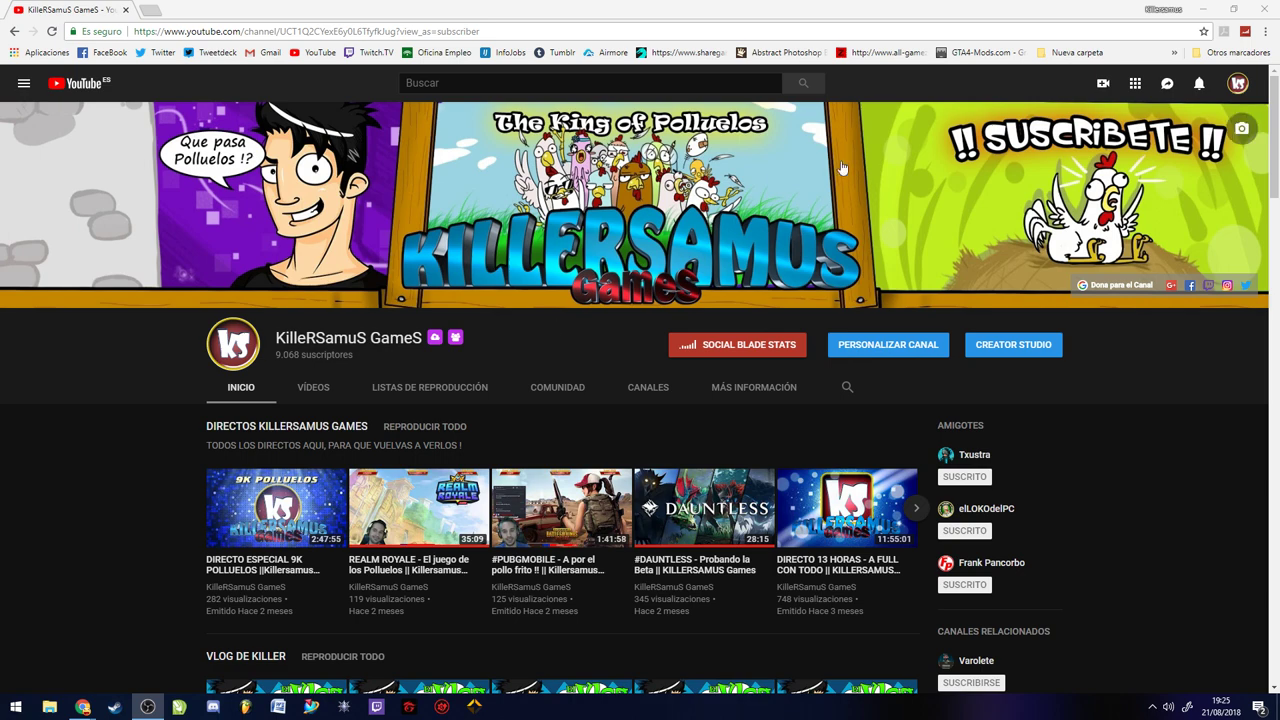
Minimize the Chrome window showing the YouTube channel page so the desktop is visible
{"action": "left_click", "coordinate": [1203, 9]}
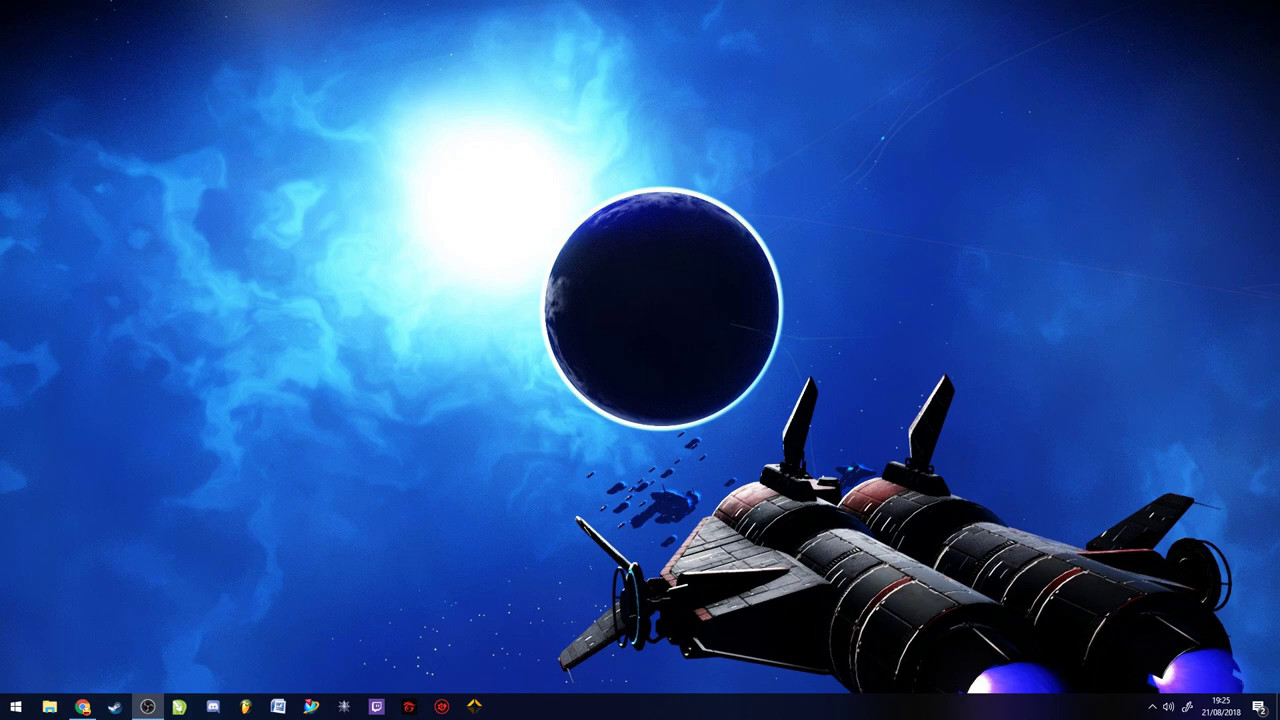
Restore the GameCoast login page from the taskbar and open the Create account form
{"action": "left_click", "coordinate": [82, 707]}
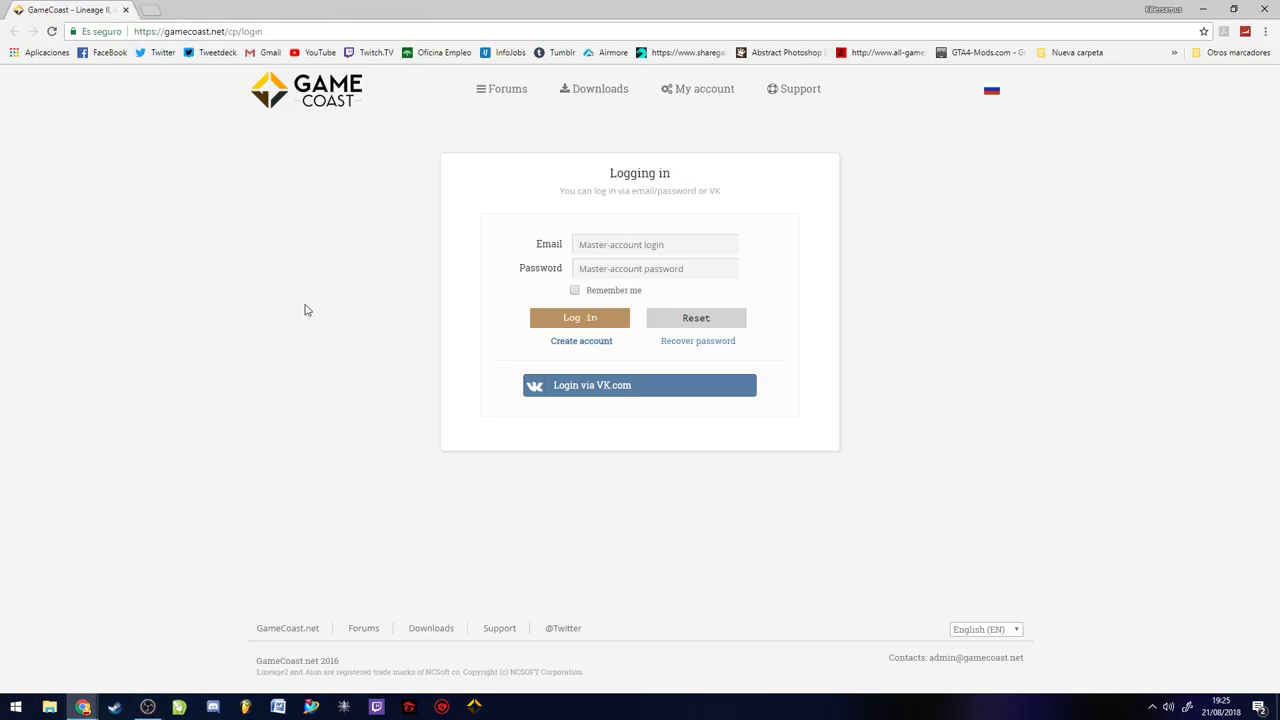
{"action": "left_click", "coordinate": [147, 707]}
{"action": "left_click_drag", "start_coordinate": [258, 672], "coordinate": [574, 676]}
{"action": "left_click", "coordinate": [585, 567]}
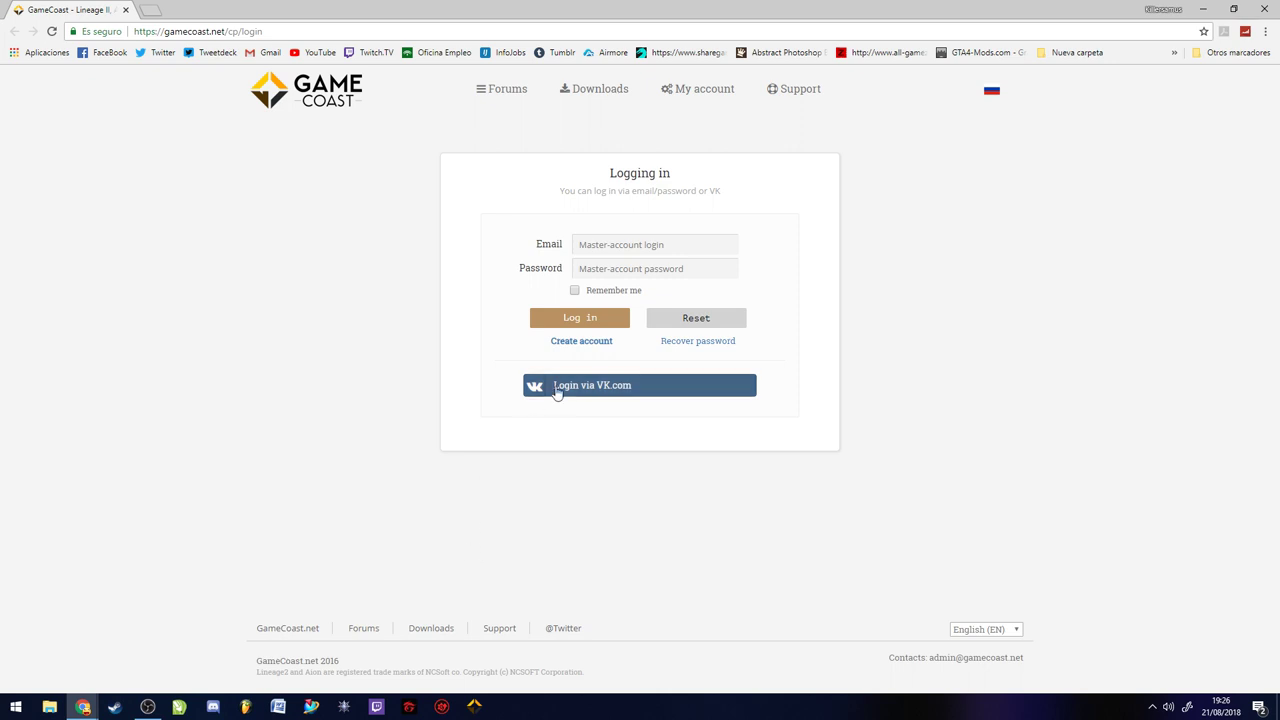
{"action": "left_click", "coordinate": [572, 343]}
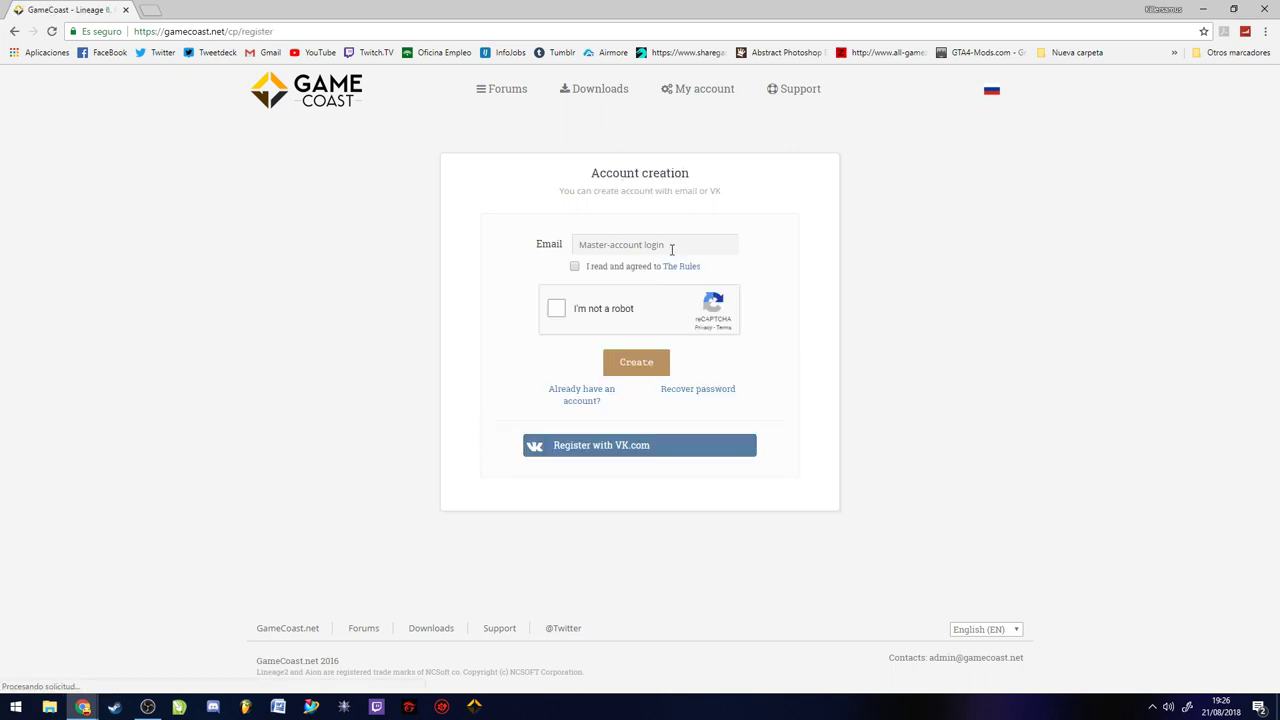
Register with the user's e-mail address, ticking the robot check and rules agreement, then submit
{"action": "left_click", "coordinate": [552, 313]}
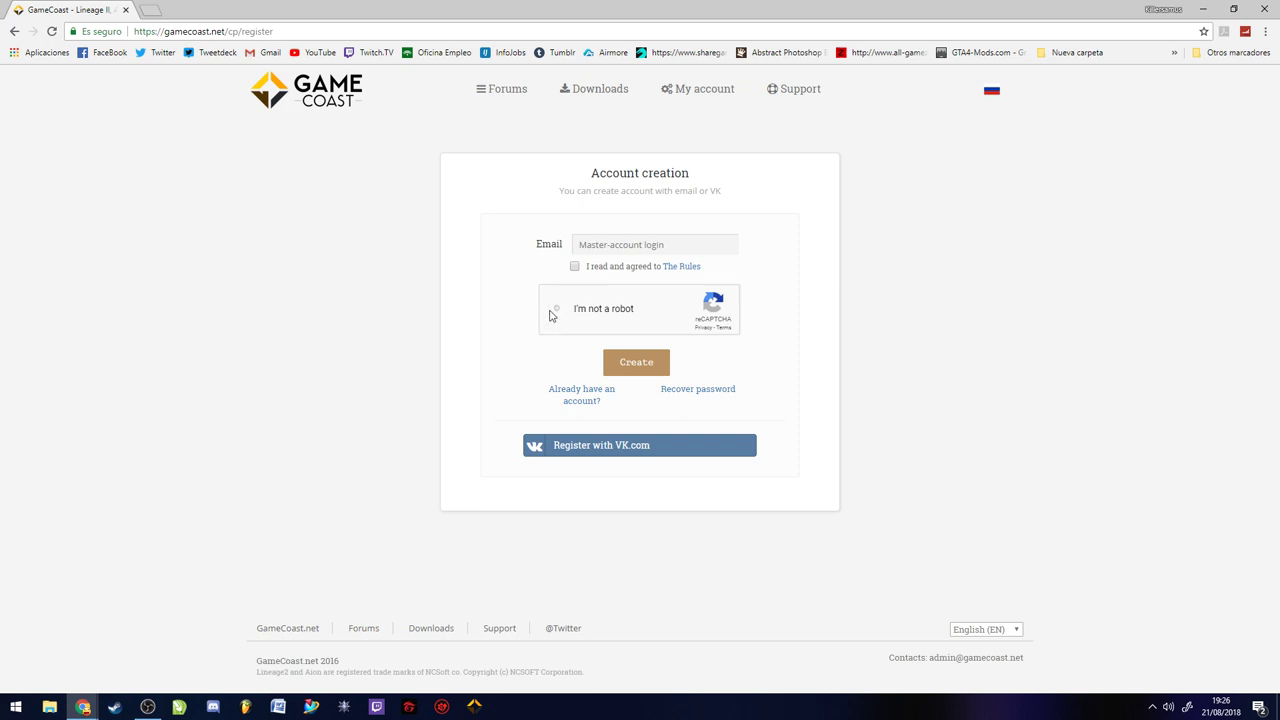
{"action": "left_click", "coordinate": [709, 250]}
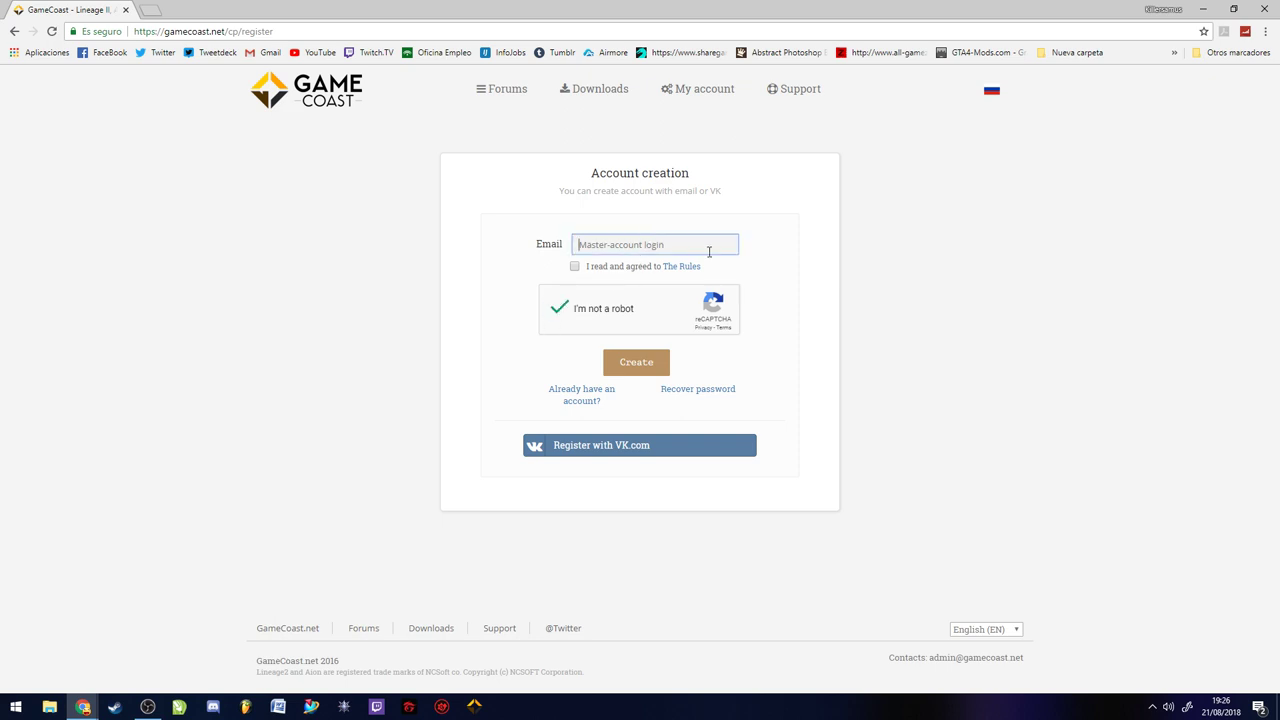
{"action": "left_click", "coordinate": [575, 267]}
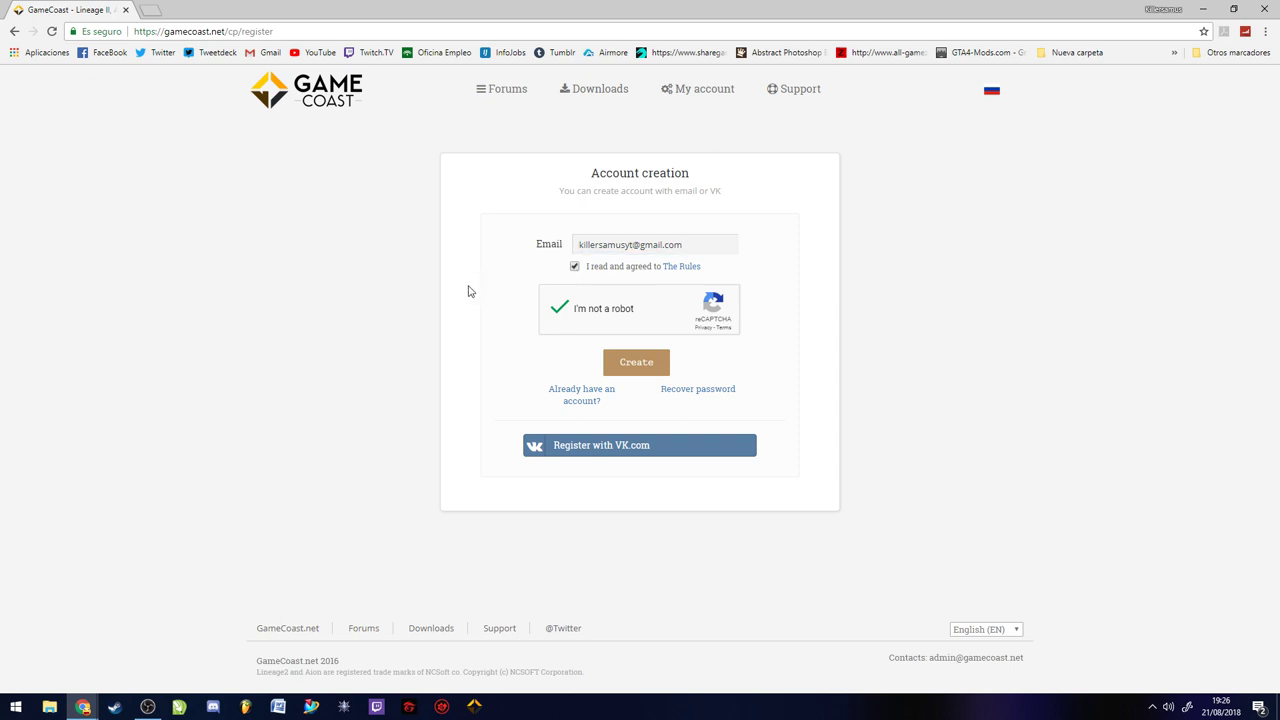
{"action": "left_click", "coordinate": [620, 369]}
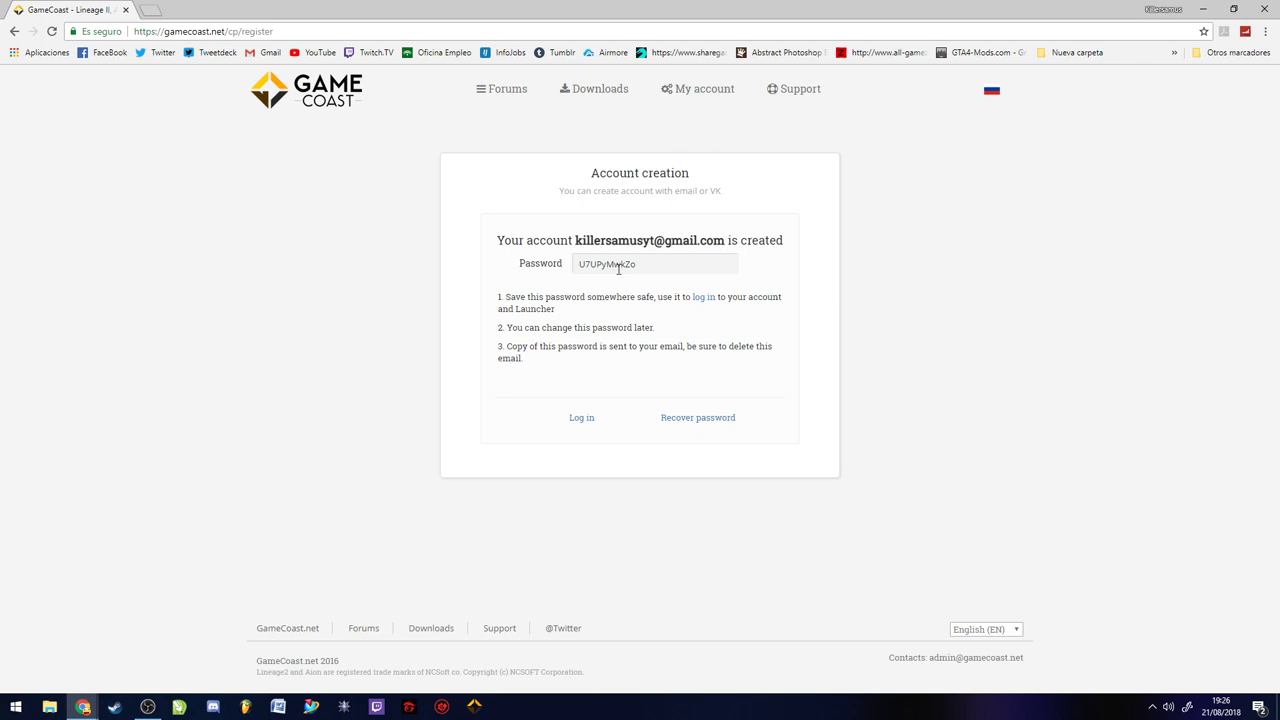
Copy the generated password and open the login page in a new tab
{"action": "left_click_drag", "start_coordinate": [652, 264], "coordinate": [550, 266]}
{"action": "left_click", "coordinate": [705, 298]}
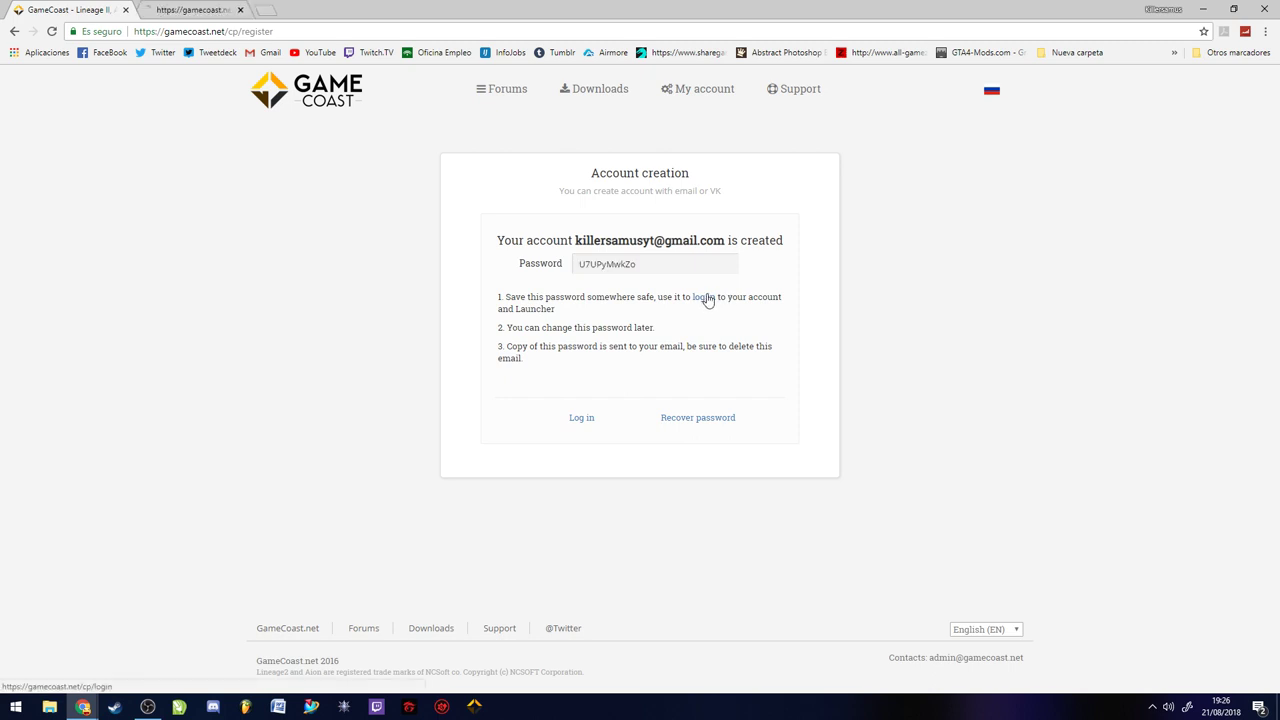
{"action": "left_click", "coordinate": [178, 11]}
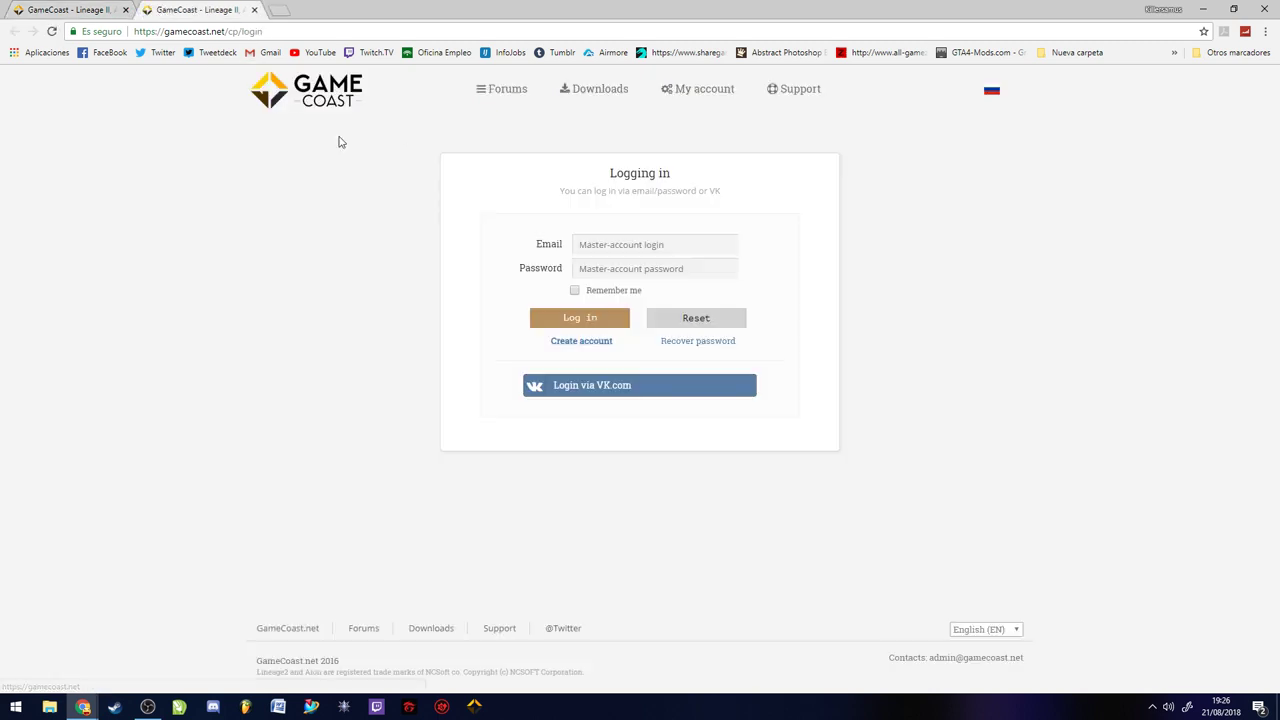
Log in with the account's e-mail address and the generated password
{"action": "left_click", "coordinate": [645, 246]}
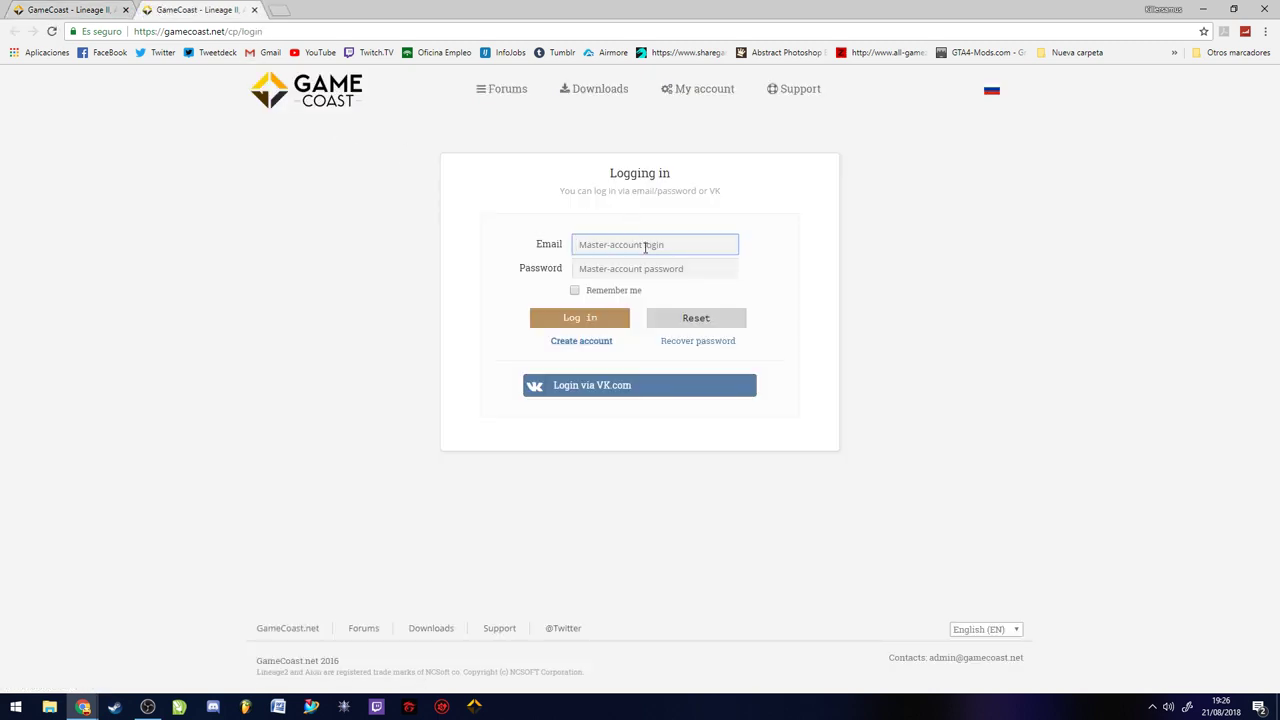
{"action": "key", "text": "Tab"}
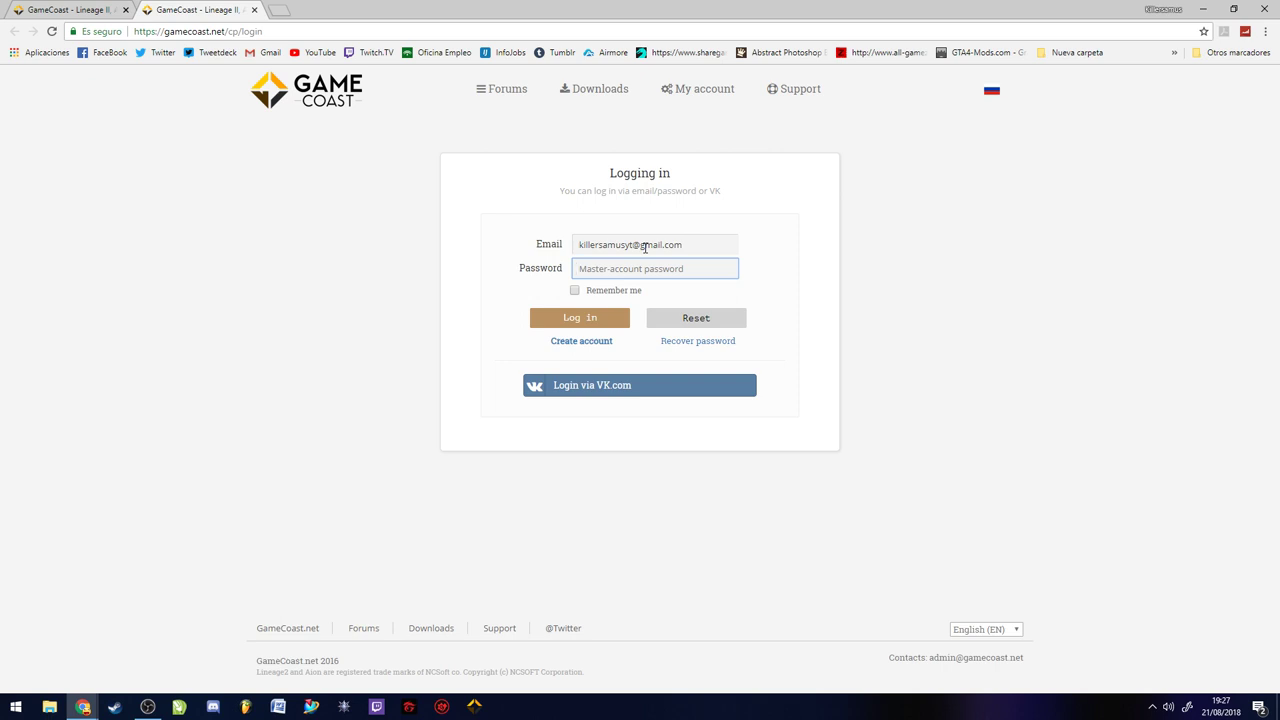
{"action": "type", "text": "••••••••••"}
{"action": "left_click", "coordinate": [600, 328]}
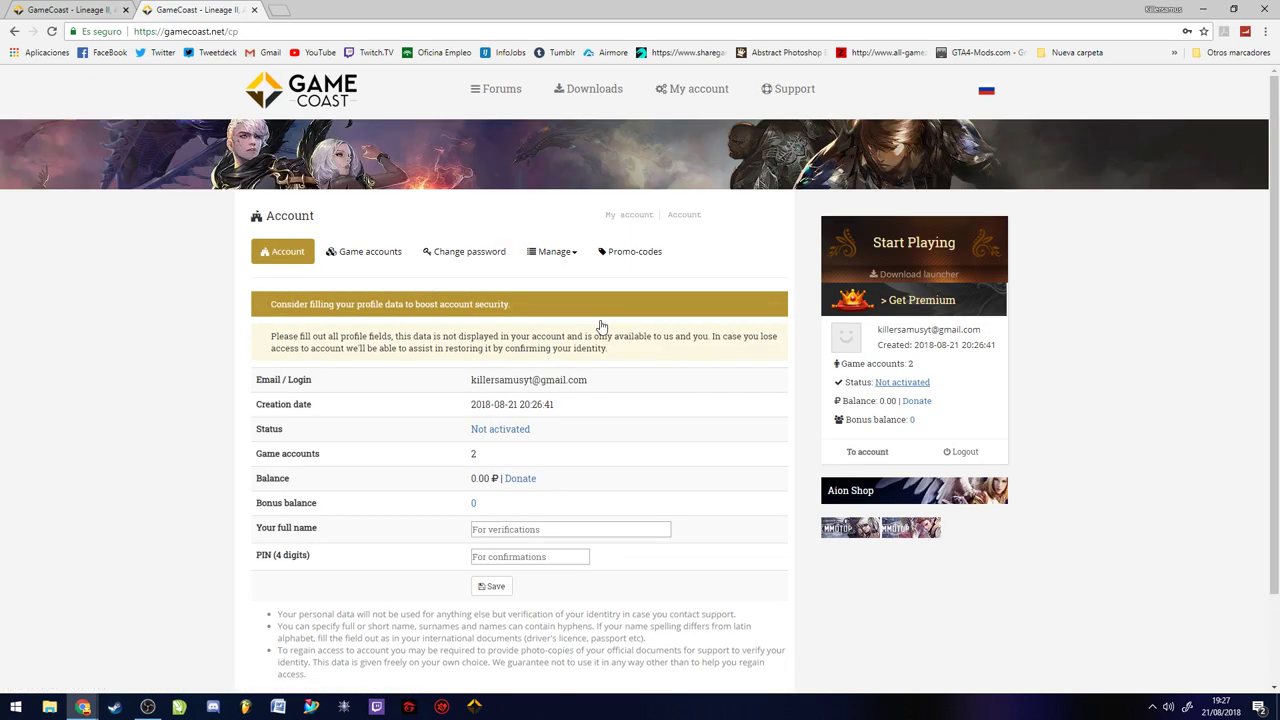
On Change password, paste the current password and enter a new one; saving returns an error
{"action": "left_click", "coordinate": [466, 251]}
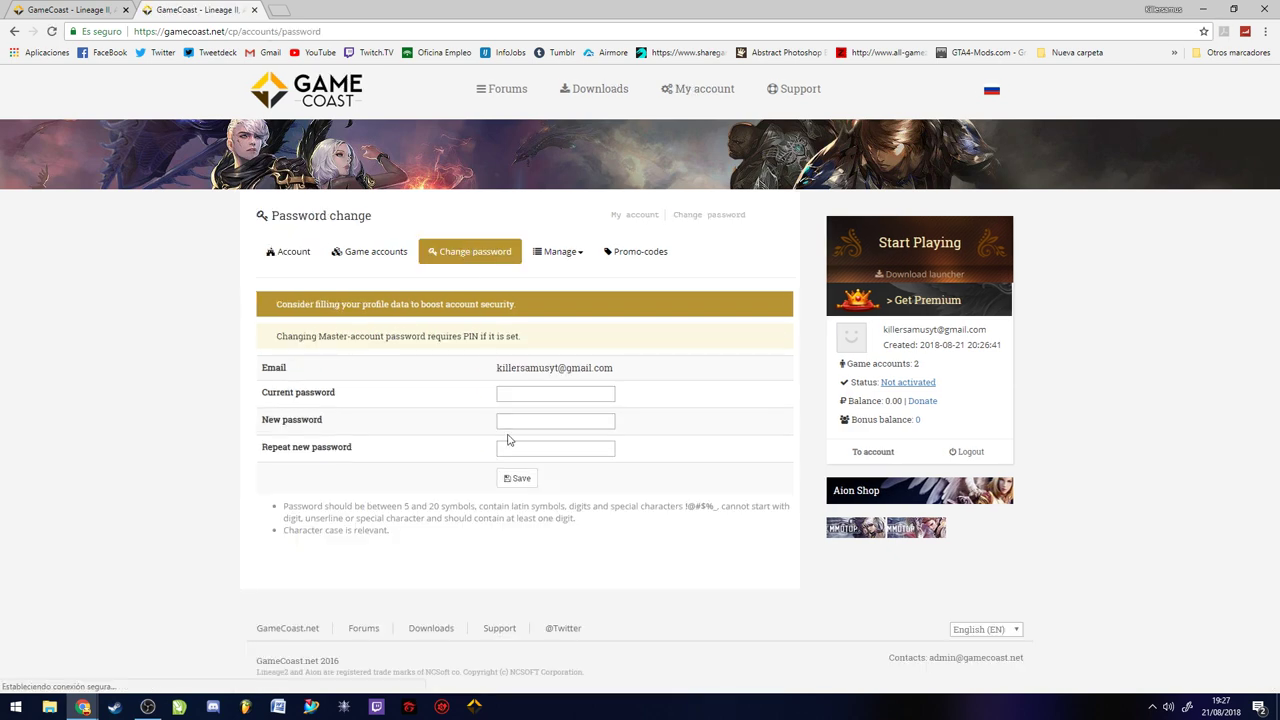
{"action": "left_click", "coordinate": [533, 395]}
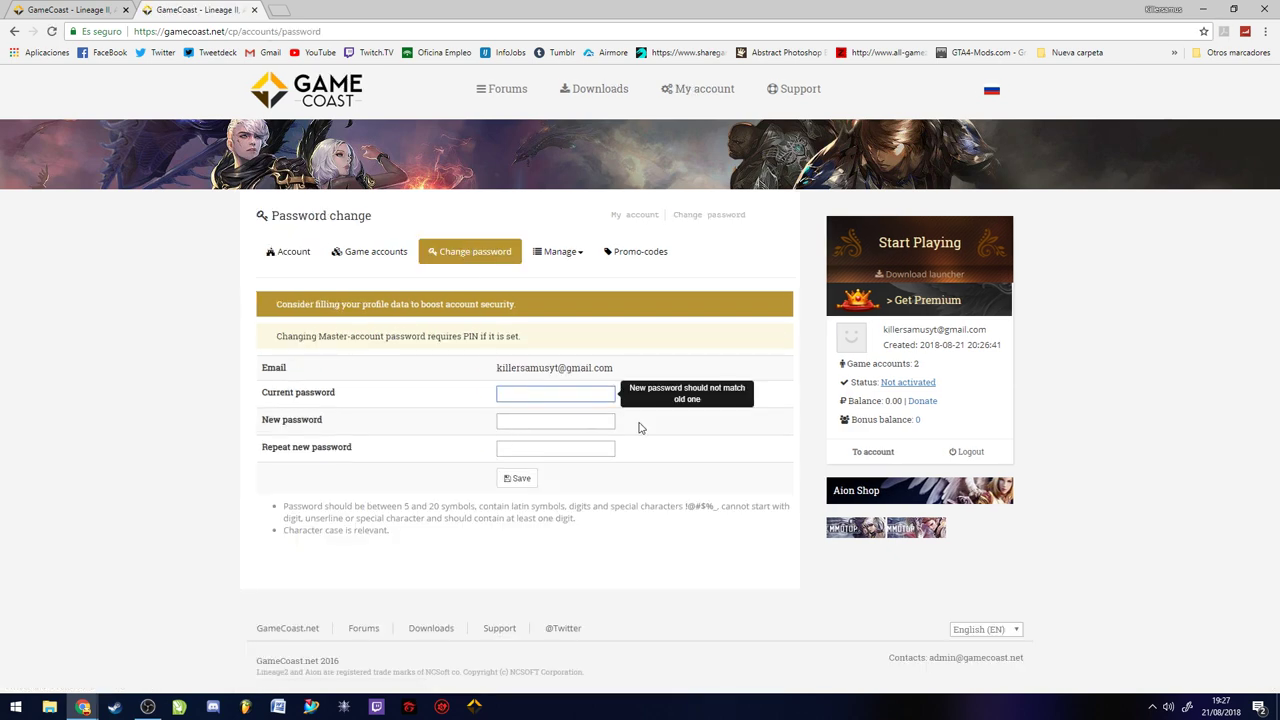
{"action": "key", "text": "ctrl+v"}
{"action": "left_click", "coordinate": [590, 422]}
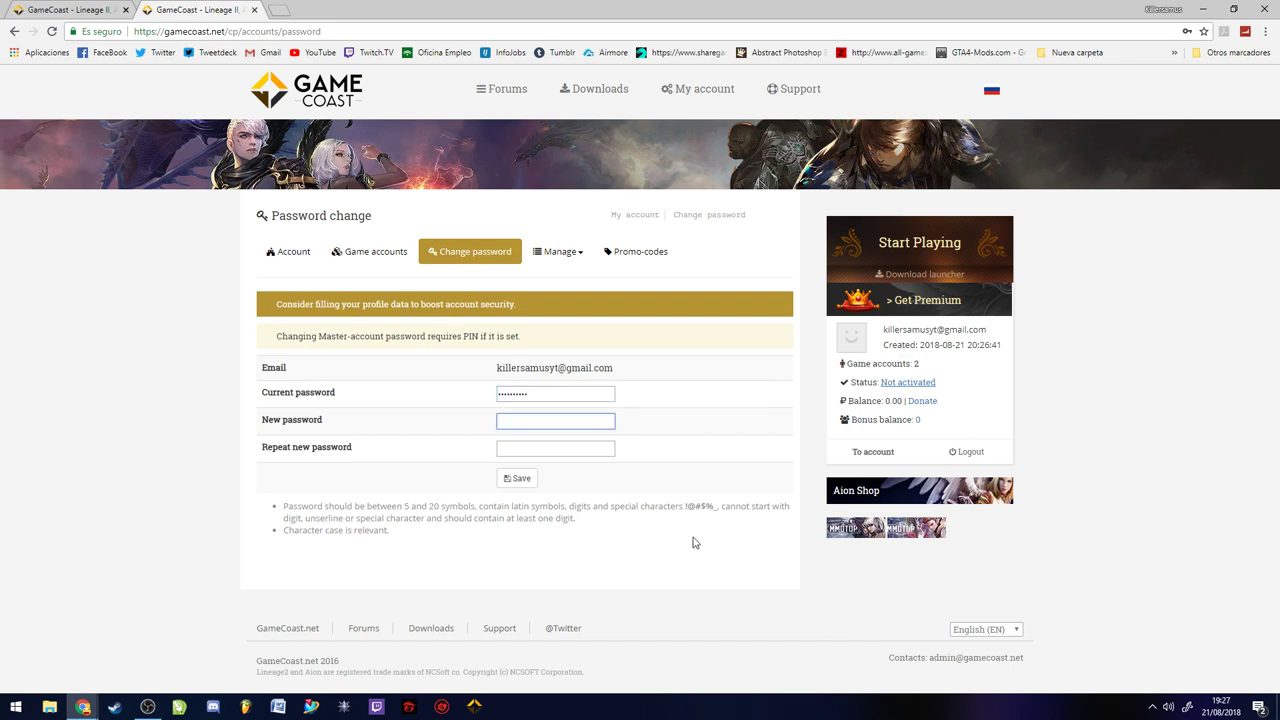
{"action": "type", "text": "aaaaaaaaaaaaa"}
{"action": "key", "text": "Tab"}
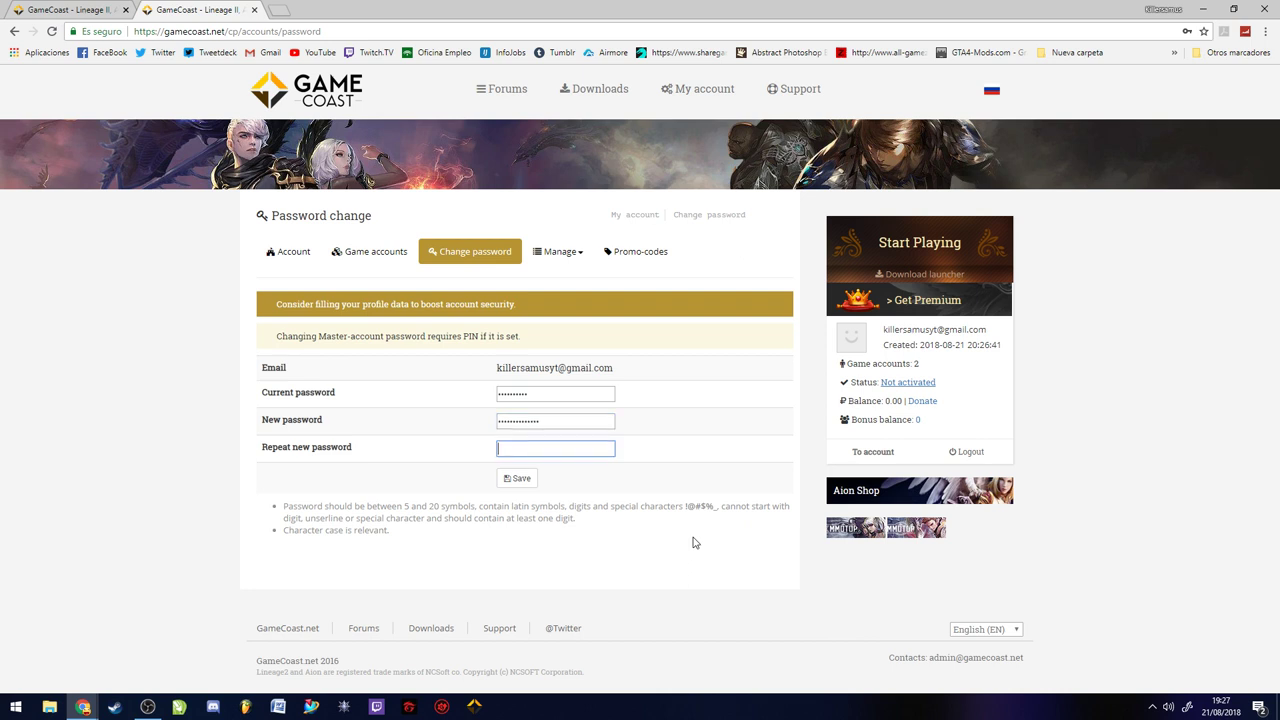
{"action": "type", "text": "aaaaaaaaaaaaaa"}
{"action": "left_click", "coordinate": [519, 479]}
Re-enter the current password and the new password twice, saving until 'Password updated' appears
{"action": "left_click", "coordinate": [550, 441]}
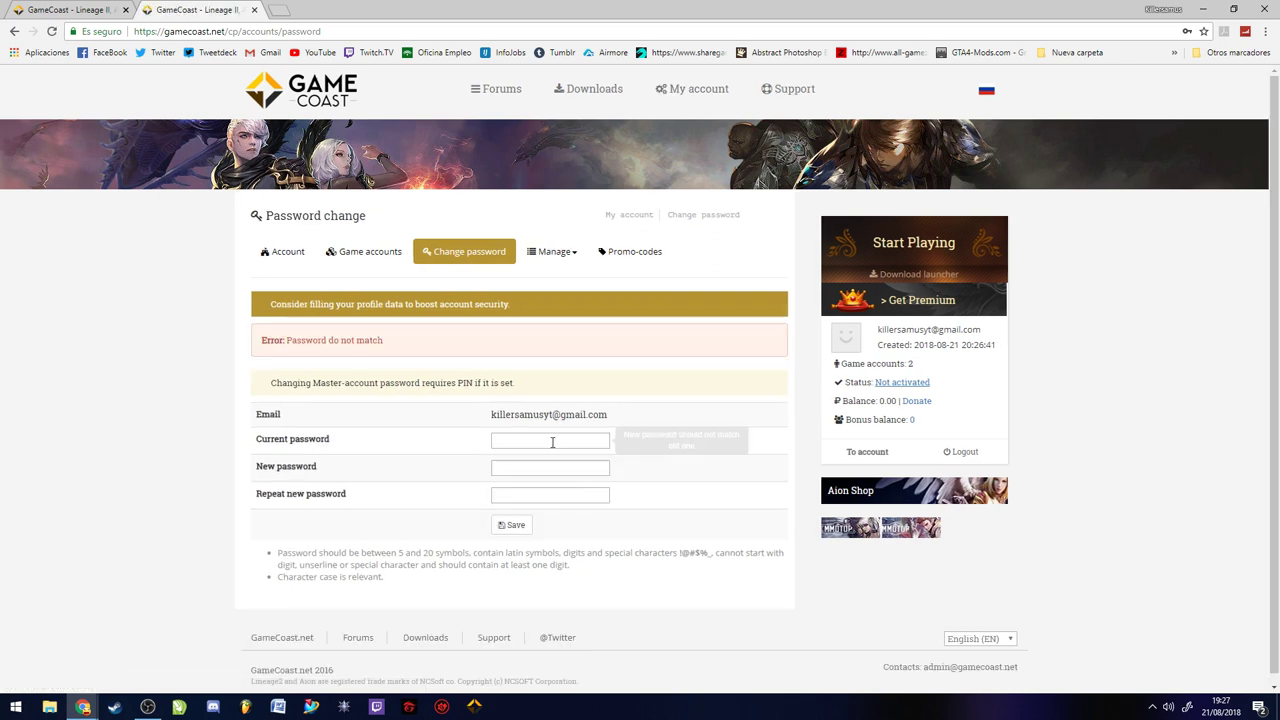
{"action": "type", "text": "aaaaaaaaaa"}
{"action": "left_click", "coordinate": [584, 465]}
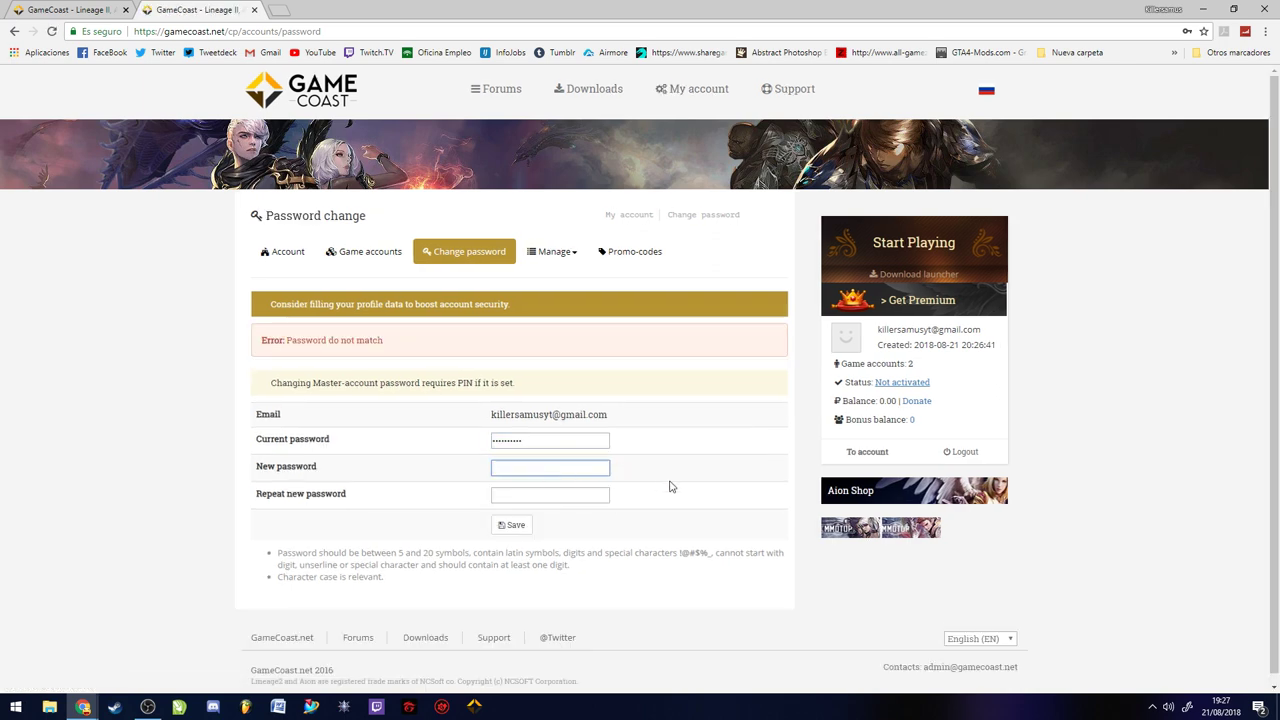
{"action": "type", "text": "aaaaaaaa"}
{"action": "key", "text": "BackSpace"}
{"action": "key", "text": "BackSpace"}
{"action": "key", "text": "BackSpace"}
{"action": "key", "text": "BackSpace"}
{"action": "key", "text": "BackSpace"}
{"action": "key", "text": "BackSpace"}
{"action": "key", "text": "BackSpace"}
{"action": "key", "text": "BackSpace"}
{"action": "type", "text": "aaaaaaaaaaaaa"}
{"action": "key", "text": "Tab"}
{"action": "type", "text": "aaaaaaaaaaaaa"}
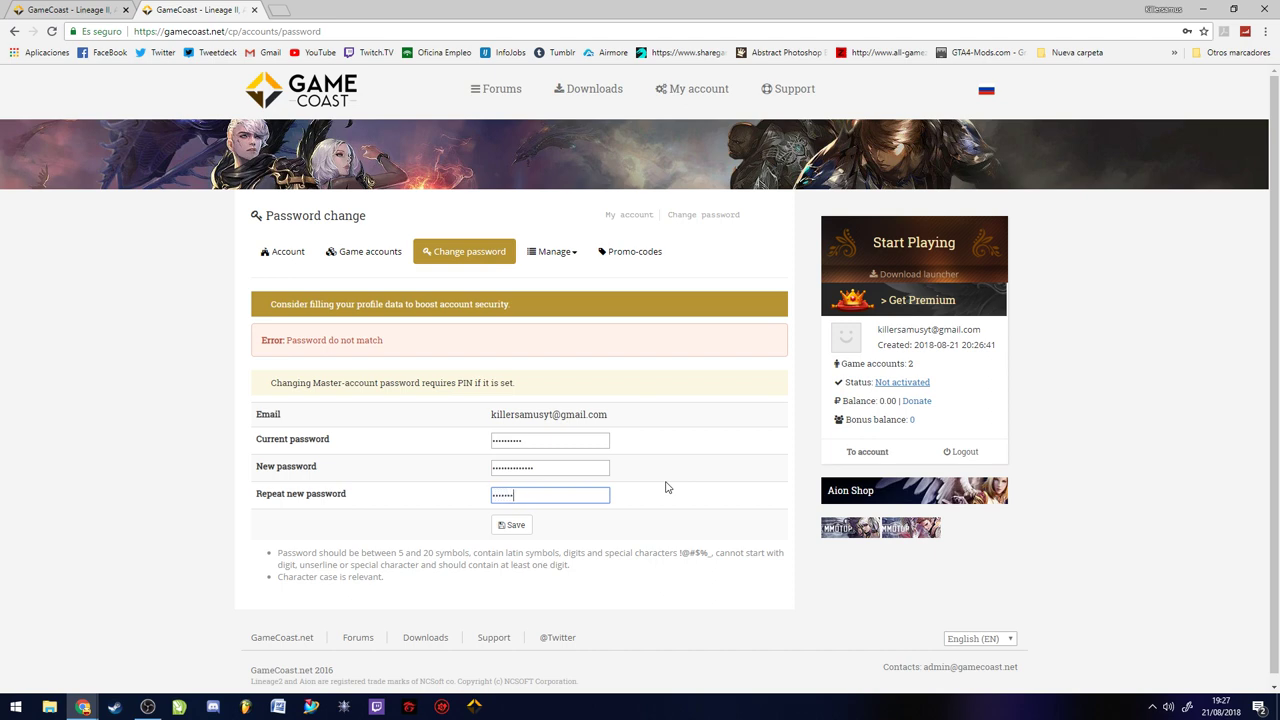
{"action": "left_click", "coordinate": [511, 525]}
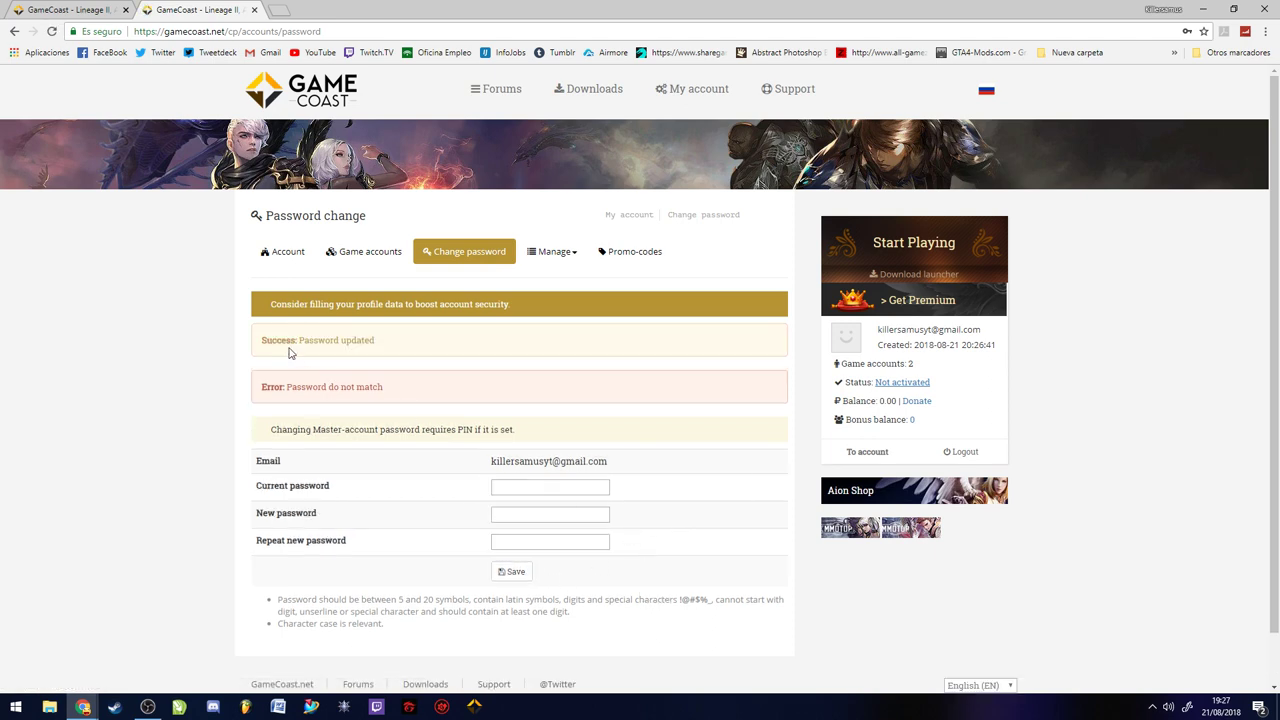
{"action": "left_click_drag", "start_coordinate": [269, 343], "coordinate": [376, 341]}
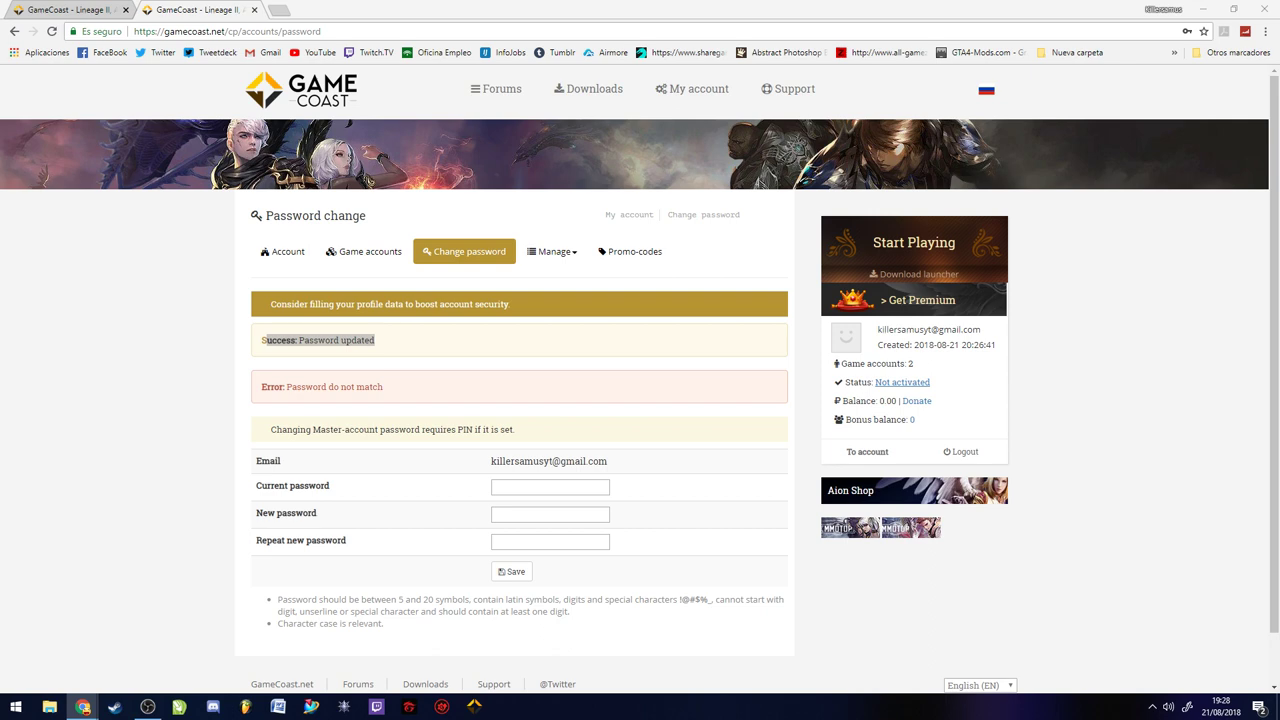
Follow the activation link in the GameCoast email, then close the activation page and mail window
{"action": "key", "text": "alt+Tab"}
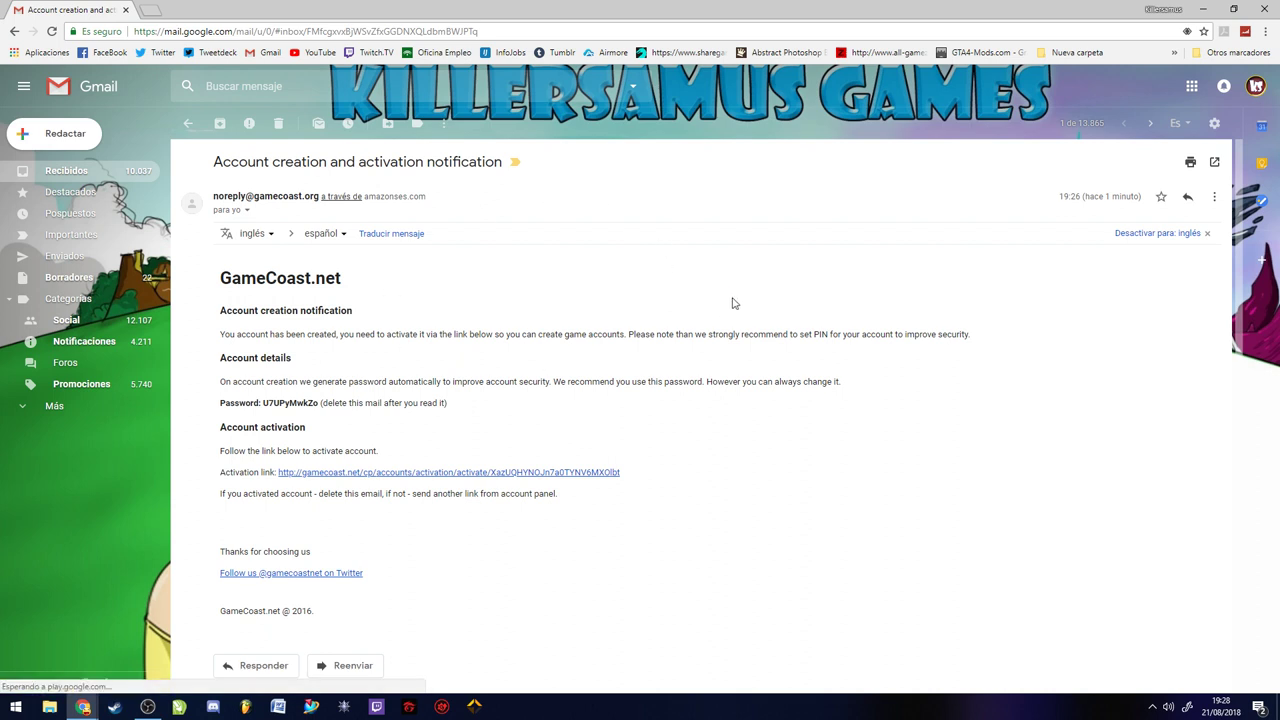
{"action": "left_click", "coordinate": [432, 474]}
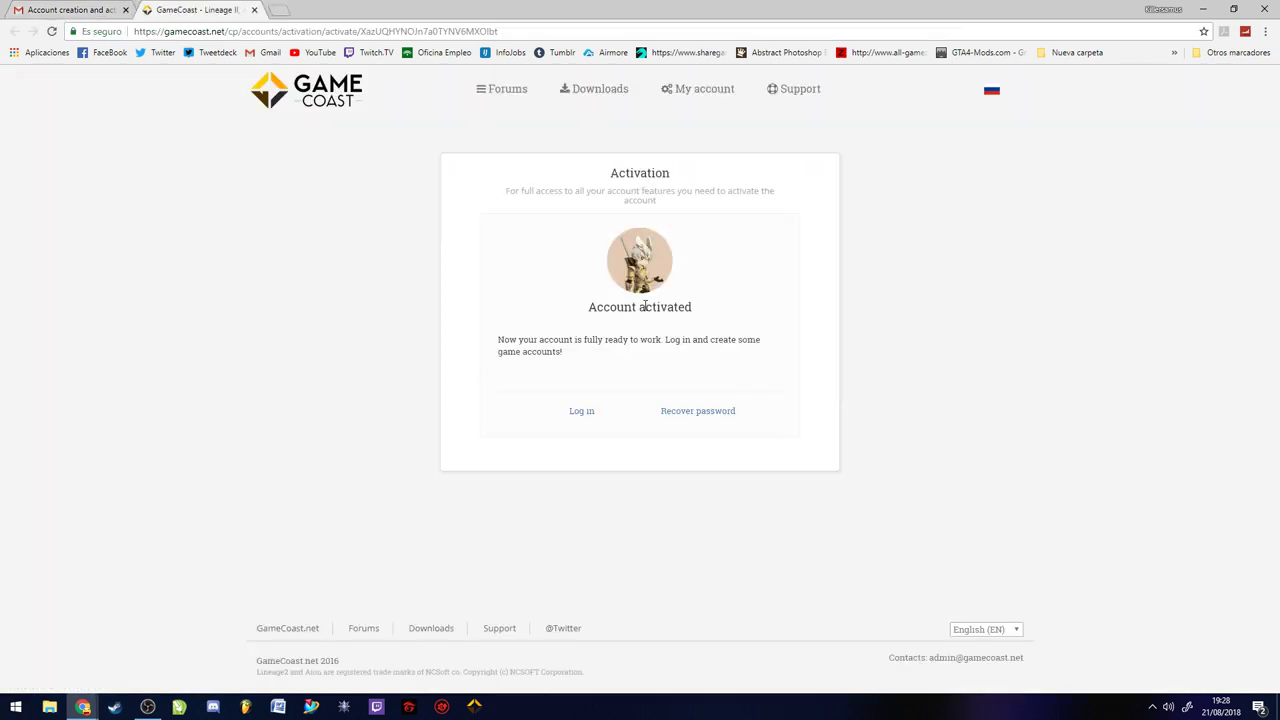
{"action": "left_click_drag", "start_coordinate": [590, 305], "coordinate": [699, 314]}
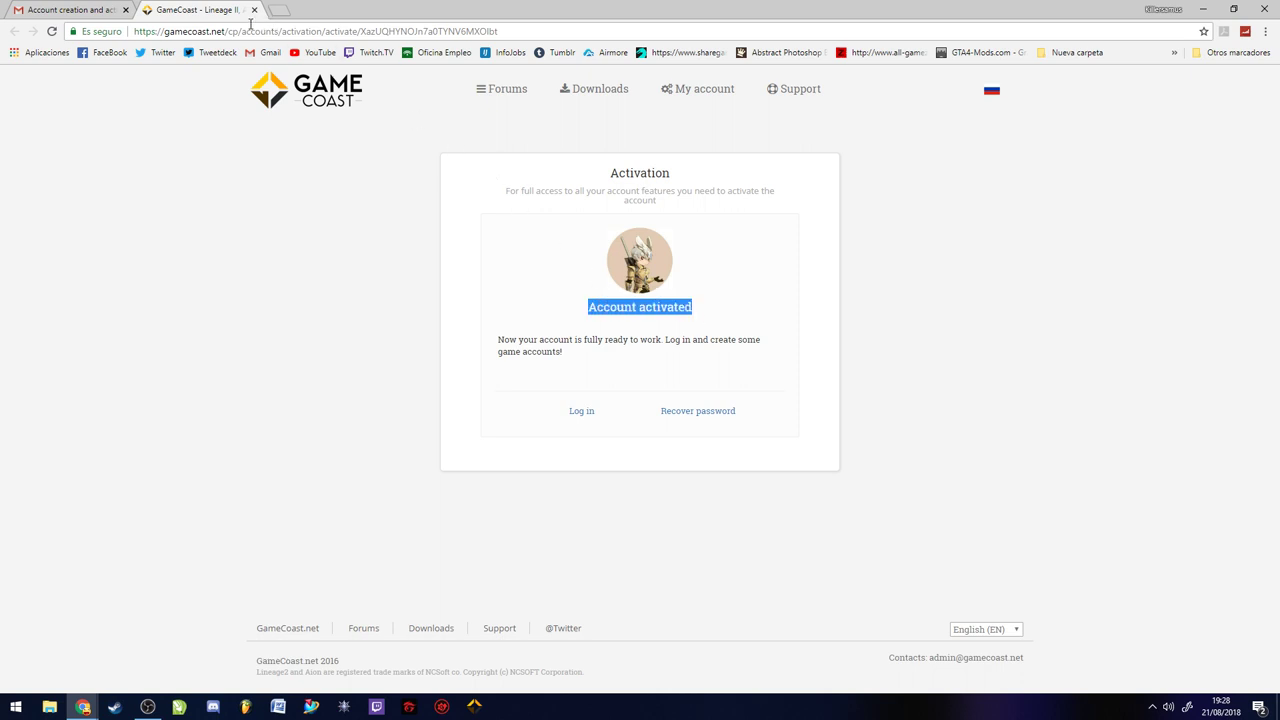
{"action": "left_click", "coordinate": [254, 9]}
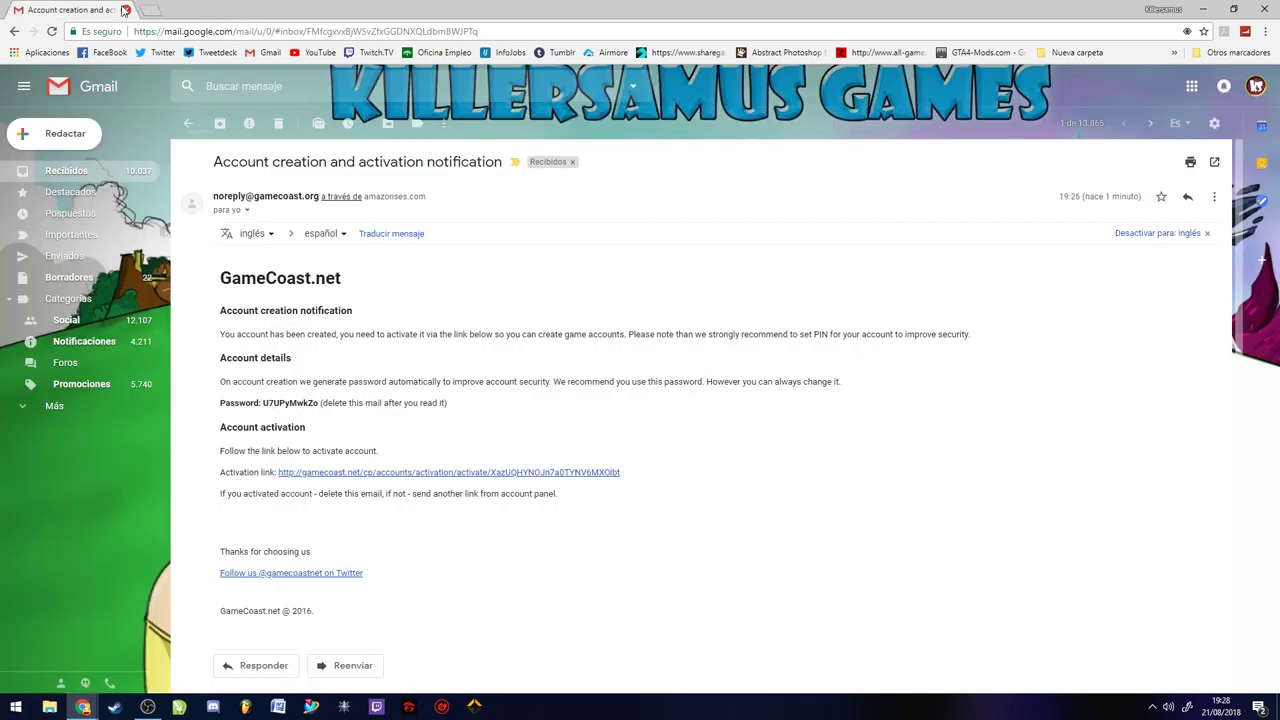
{"action": "left_click", "coordinate": [126, 9]}
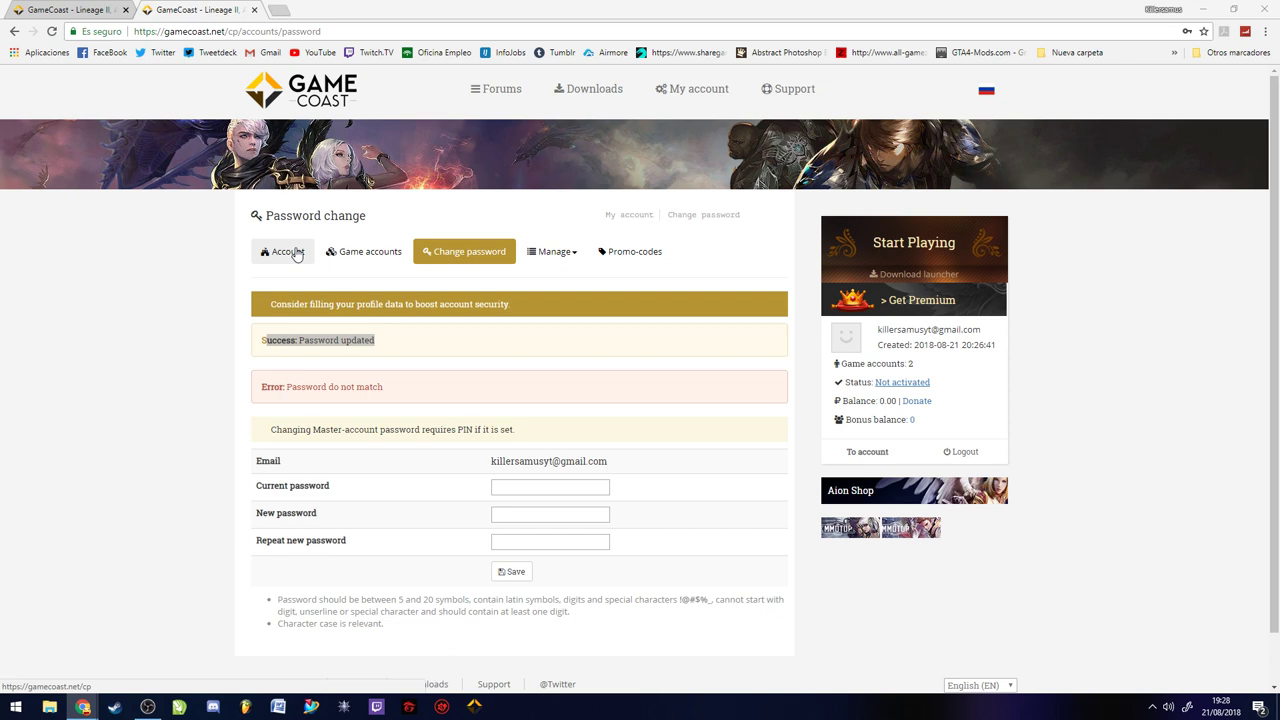
From Account open Downloads, request the launcher_l2.exe download, and cancel the Save As dialog
{"action": "left_click", "coordinate": [296, 253]}
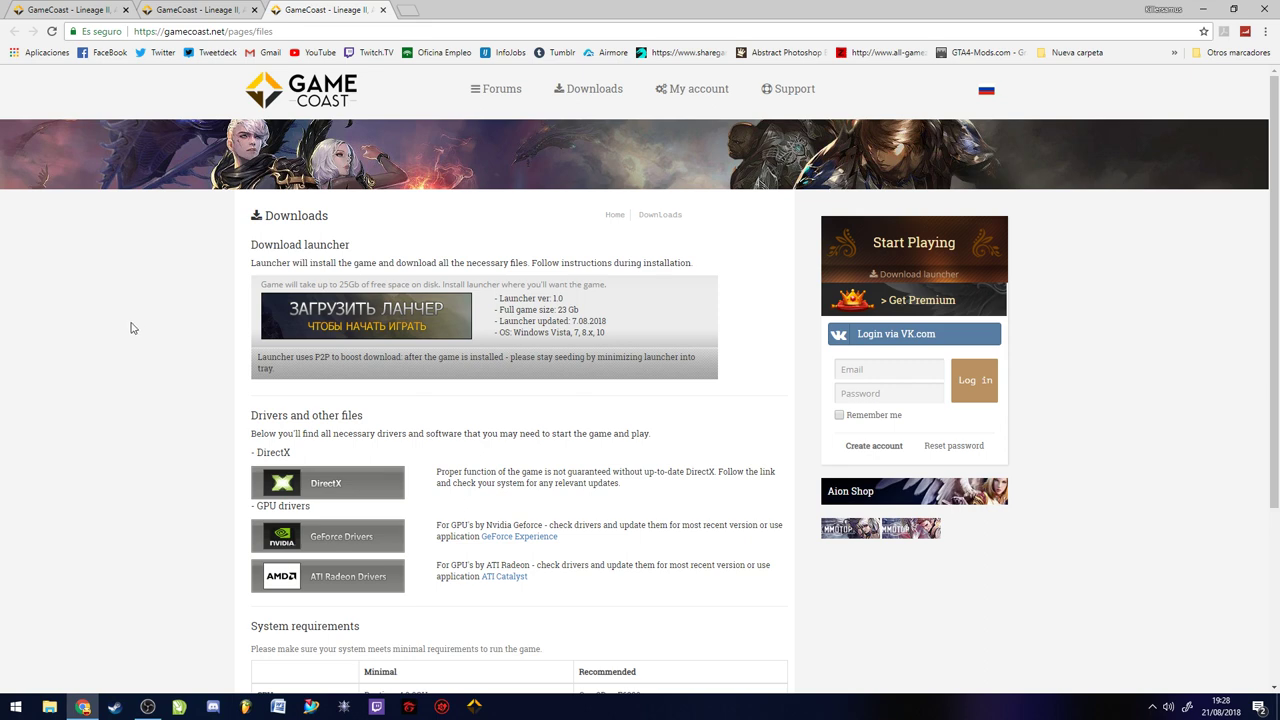
{"action": "left_click", "coordinate": [381, 327]}
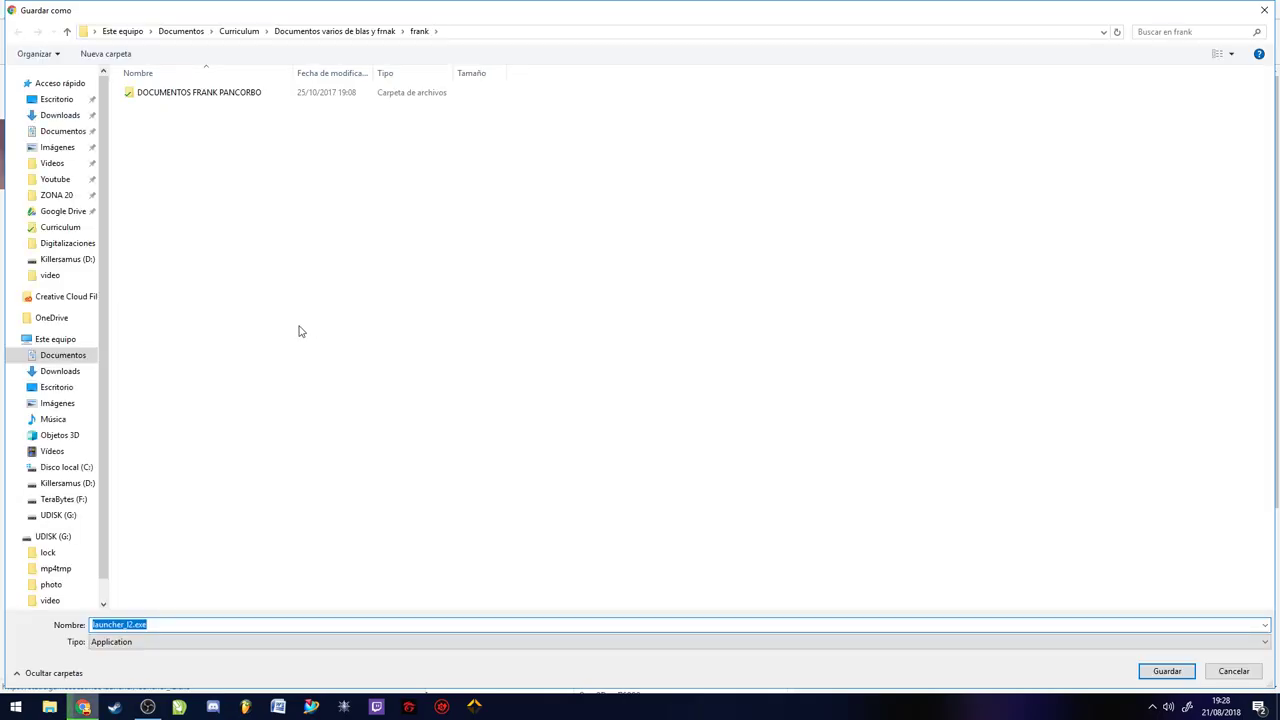
{"action": "left_click", "coordinate": [1232, 670]}
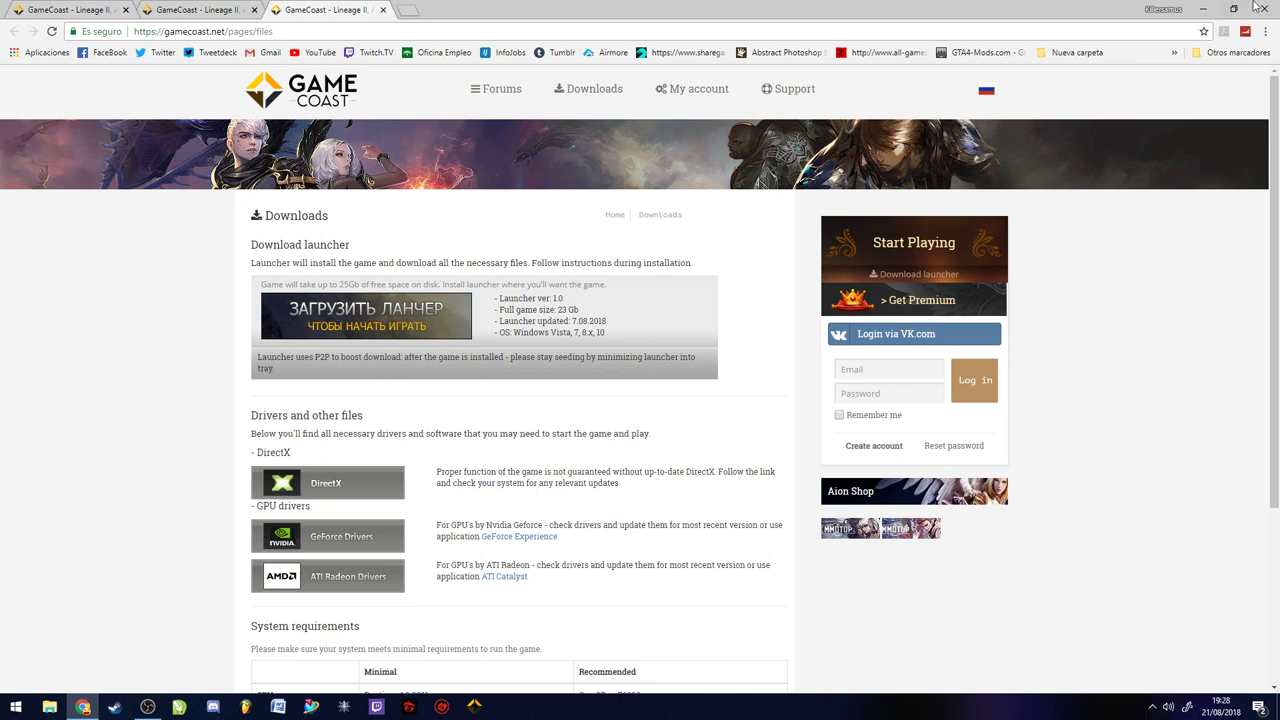
Minimize Chrome and open the GameCoast Launcher from the system tray's hidden apps
{"action": "left_click", "coordinate": [1205, 10]}
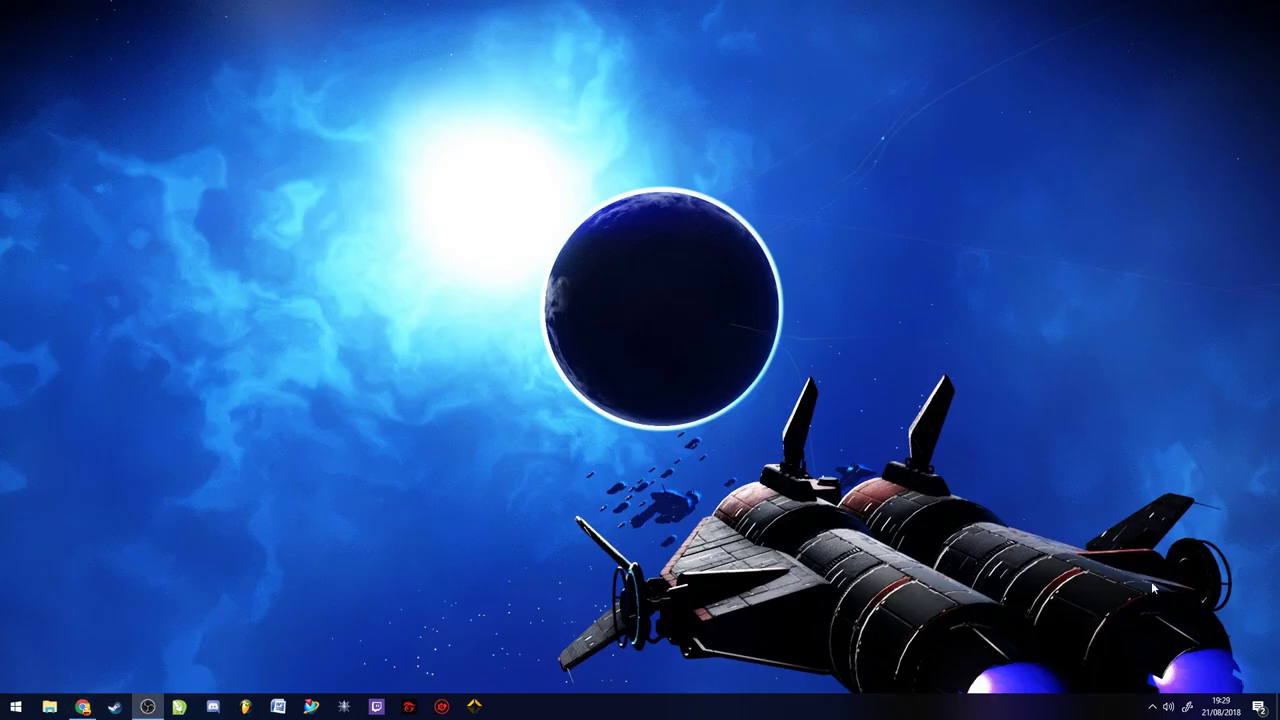
{"action": "left_click", "coordinate": [1152, 706]}
{"action": "left_click", "coordinate": [1165, 680]}
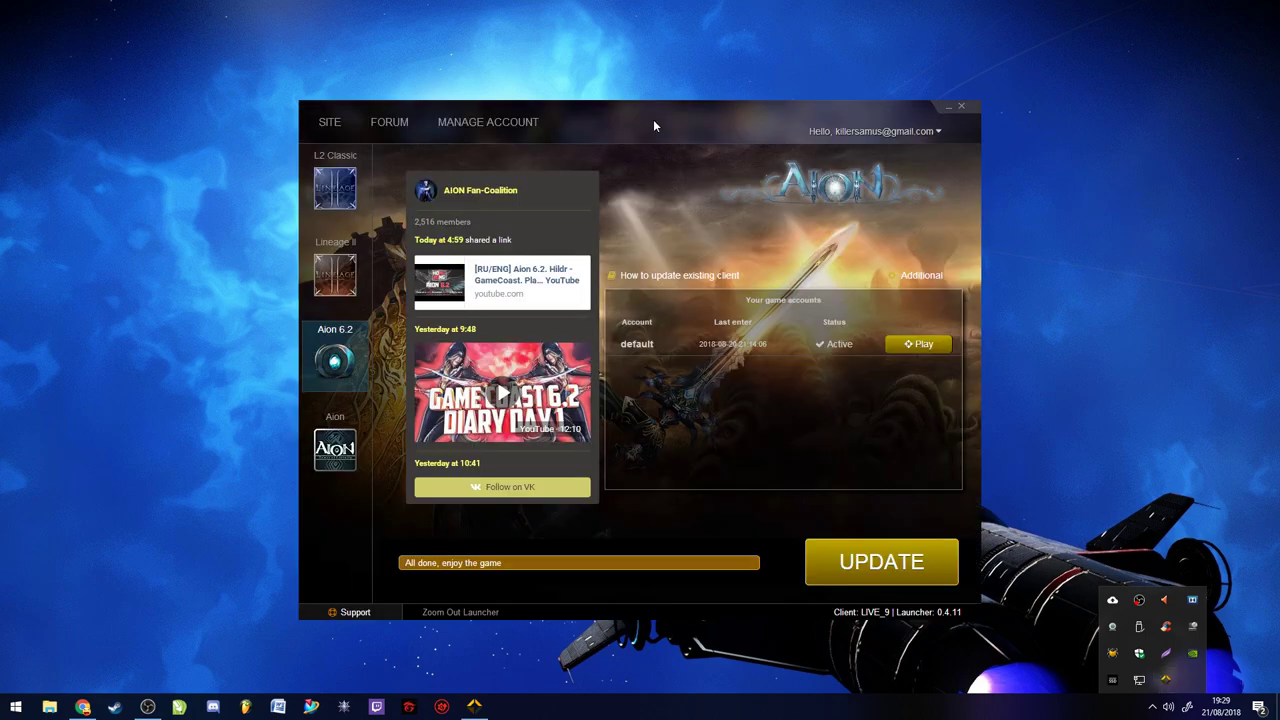
{"action": "left_click_drag", "start_coordinate": [653, 119], "coordinate": [654, 96]}
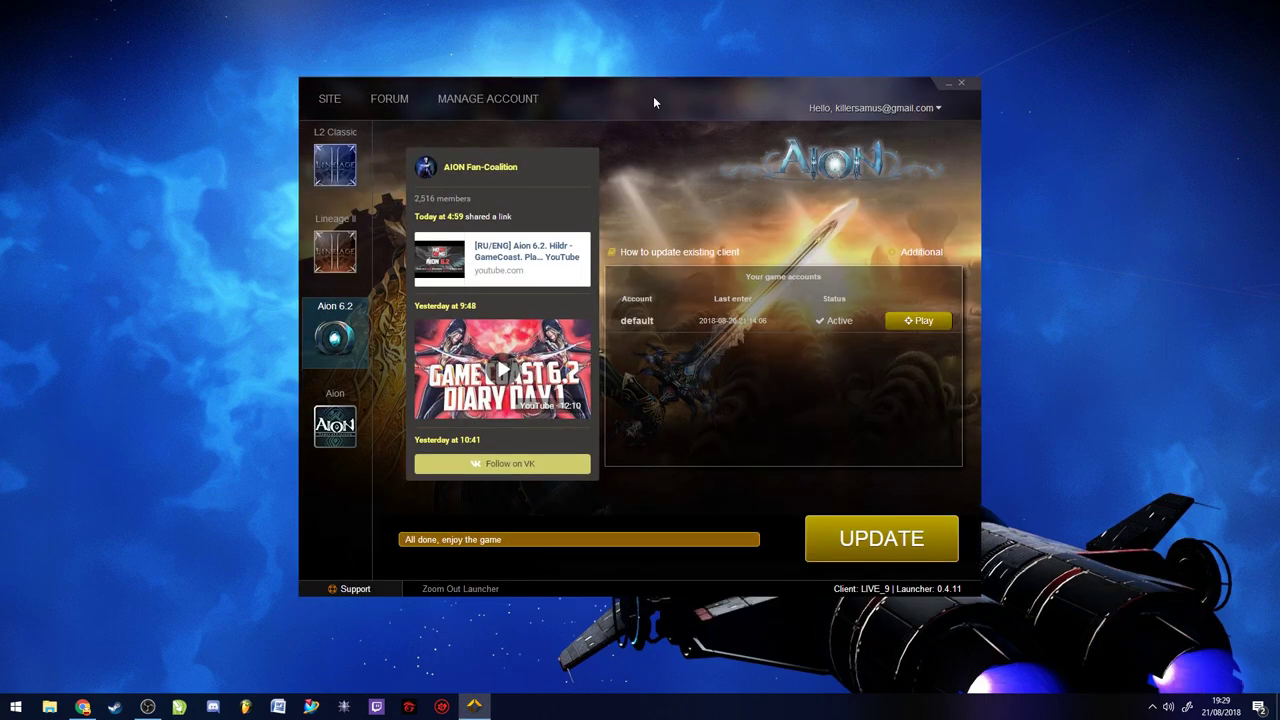
Browse the L2 Classic, Lineage II and Aion games, ending on Aion 6.2
{"action": "left_click", "coordinate": [355, 173]}
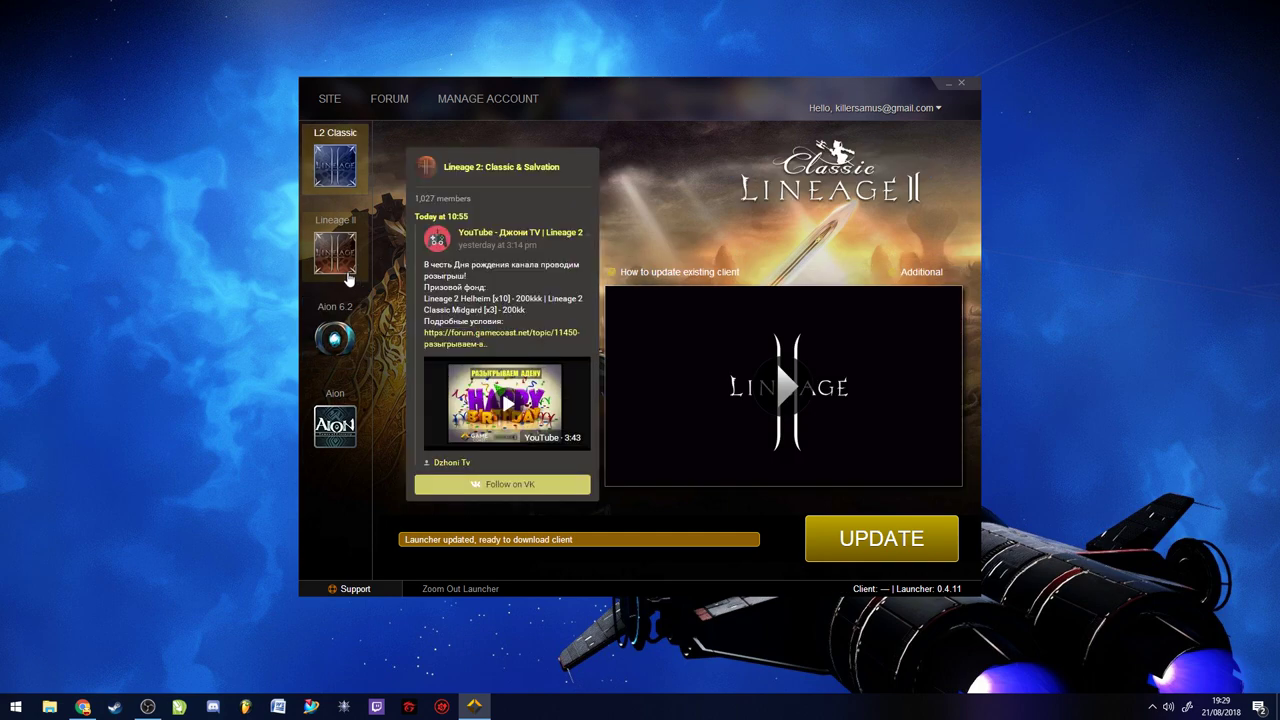
{"action": "left_click", "coordinate": [347, 272]}
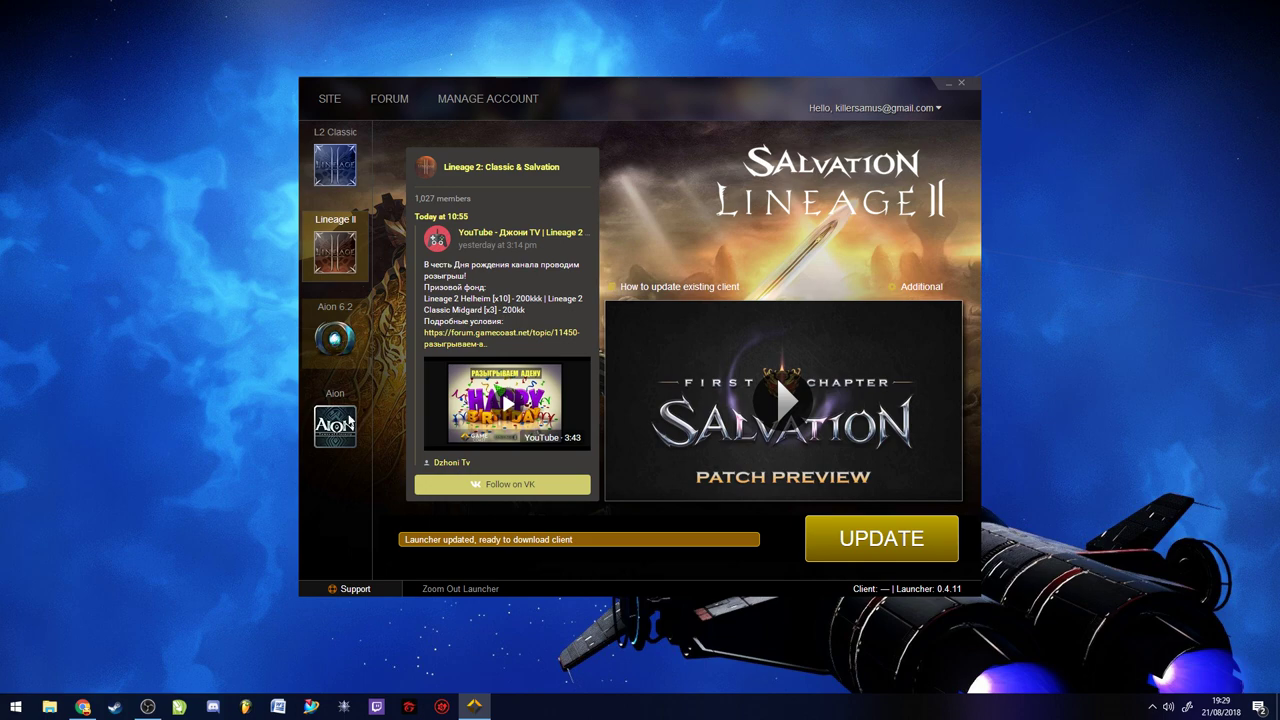
{"action": "left_click", "coordinate": [348, 422]}
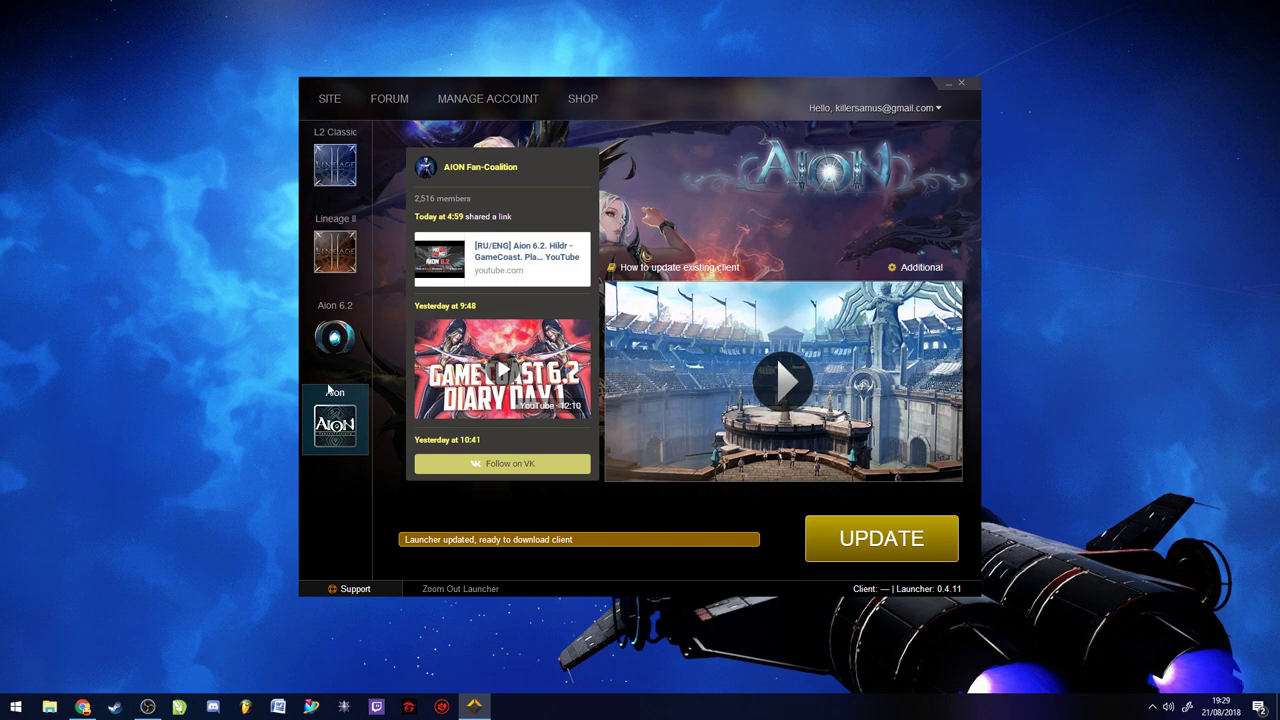
{"action": "left_click", "coordinate": [335, 335]}
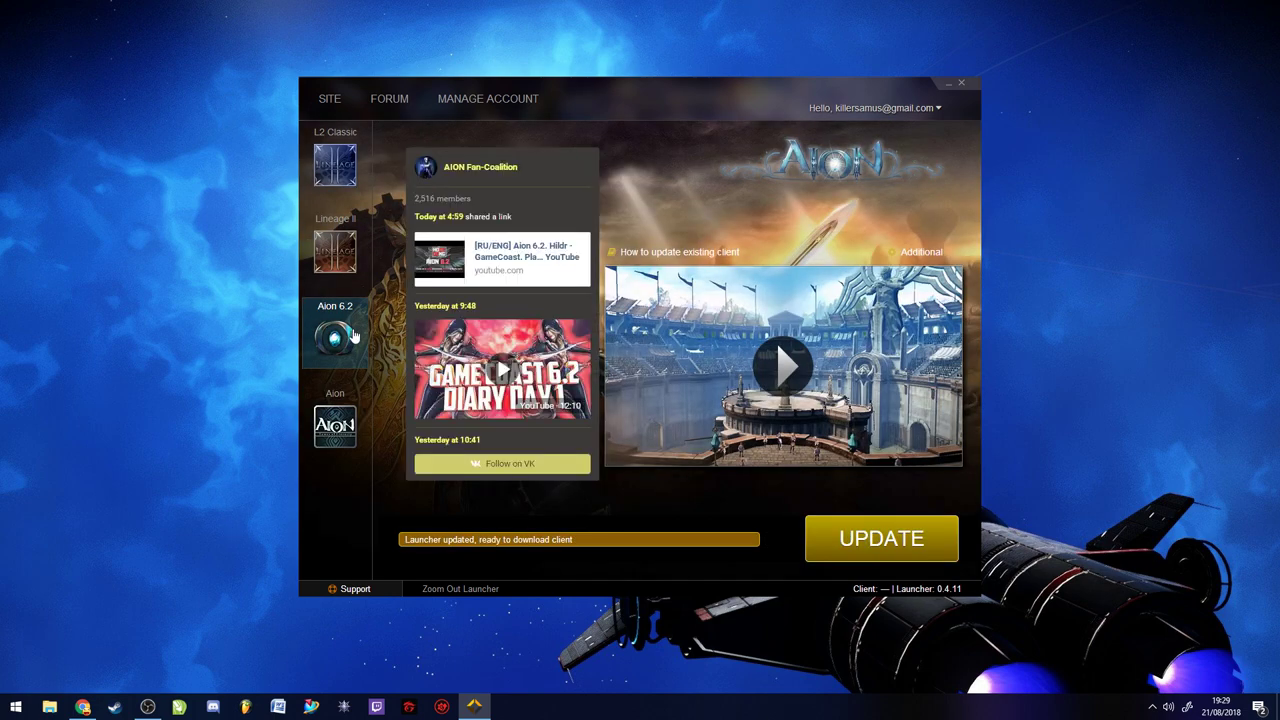